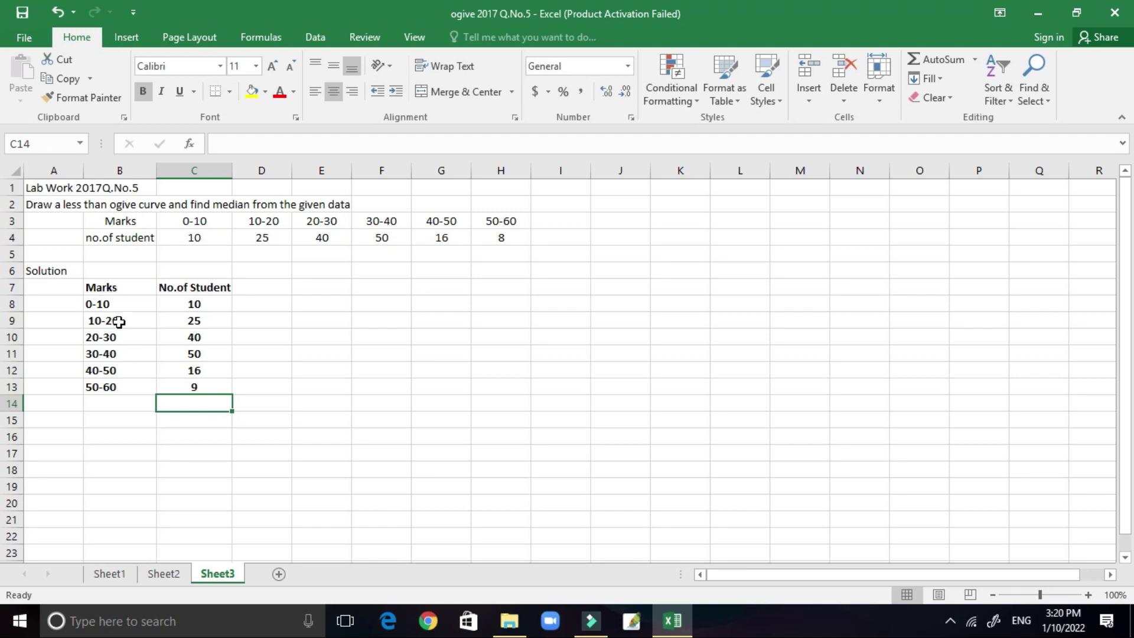
Add the headings 'less than' in D7 and 'less than c.f' in E7.
{"action": "left_click", "coordinate": [274, 289]}
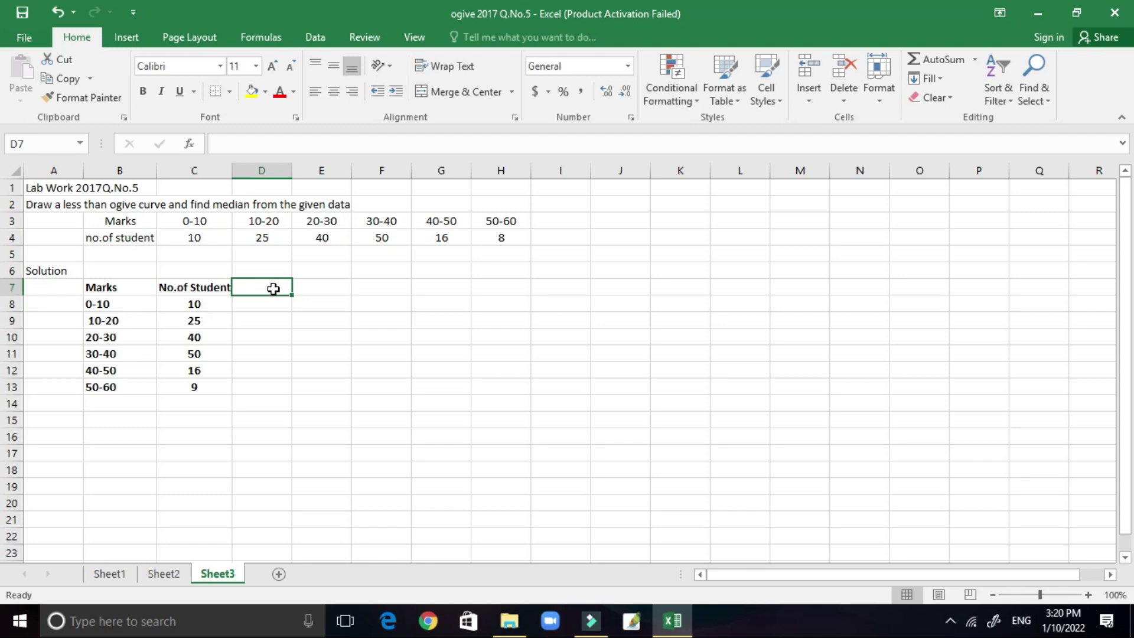
{"action": "left_click", "coordinate": [274, 289]}
{"action": "type", "text": "l"}
{"action": "type", "text": "ess"}
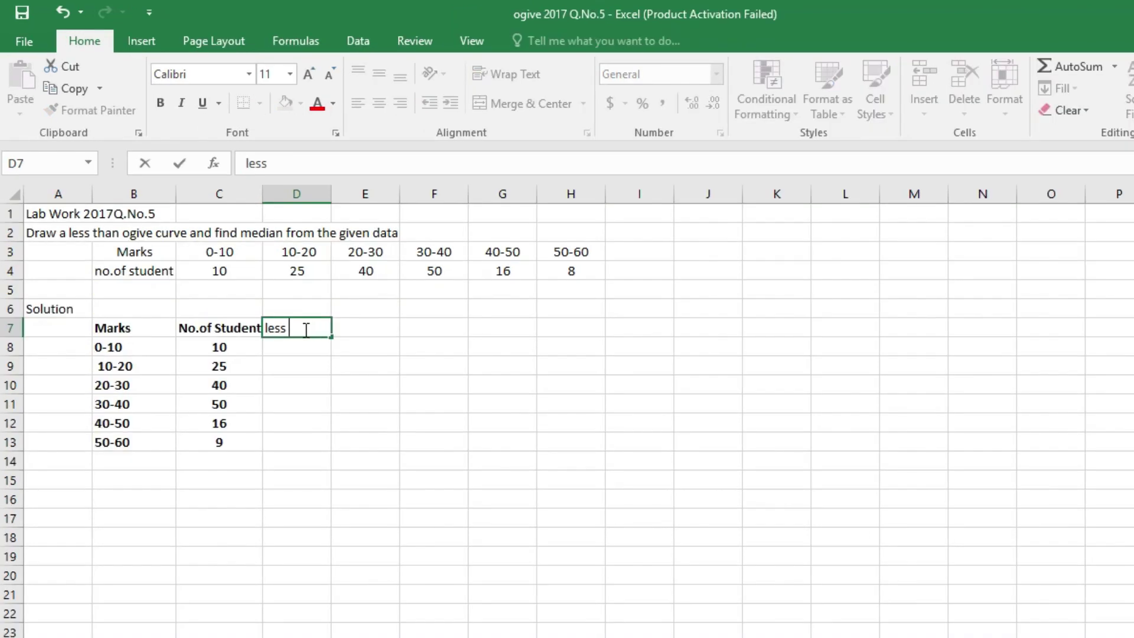
{"action": "type", "text": " than"}
{"action": "key", "text": "Tab"}
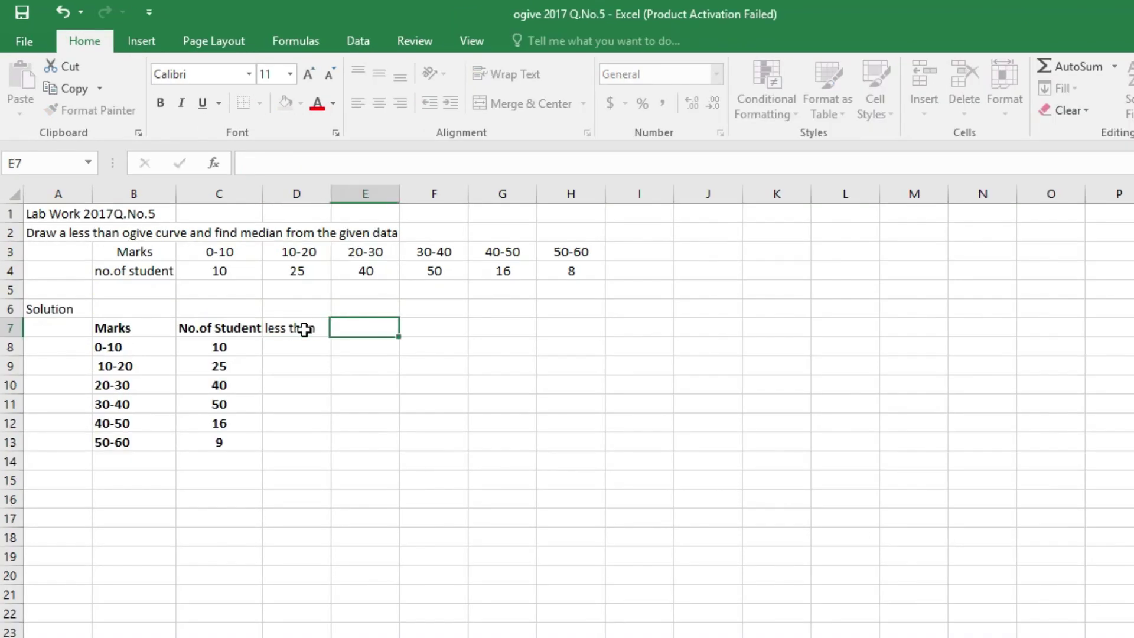
{"action": "type", "text": "th"}
{"action": "key", "text": "BackSpace"}
{"action": "key", "text": "BackSpace"}
{"action": "type", "text": "les"}
{"action": "type", "text": "s th"}
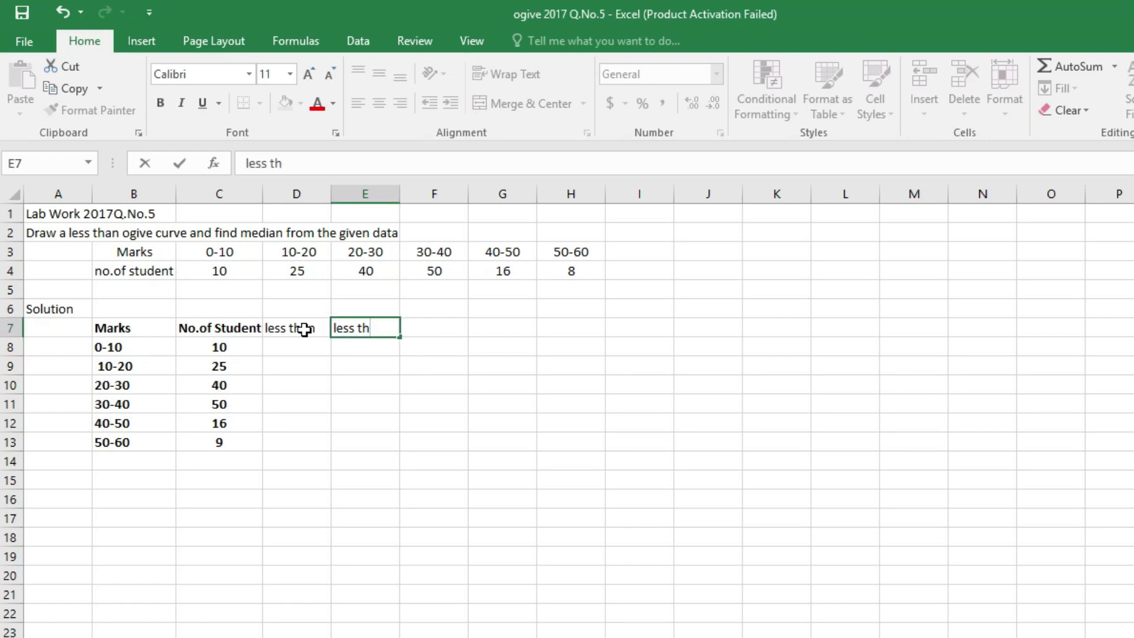
{"action": "type", "text": "an c"}
{"action": "type", "text": ".f"}
{"action": "left_click", "coordinate": [272, 304]}
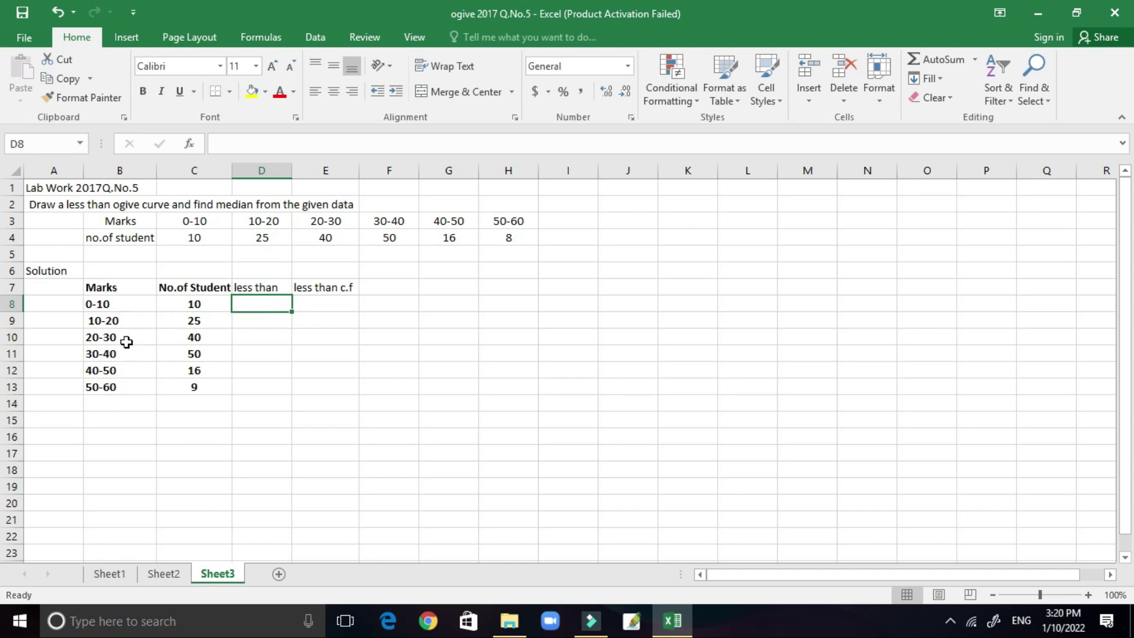
Enter 10 and 20 in D8:D9 and extend the series down to 60 in D13.
{"action": "type", "text": "1"}
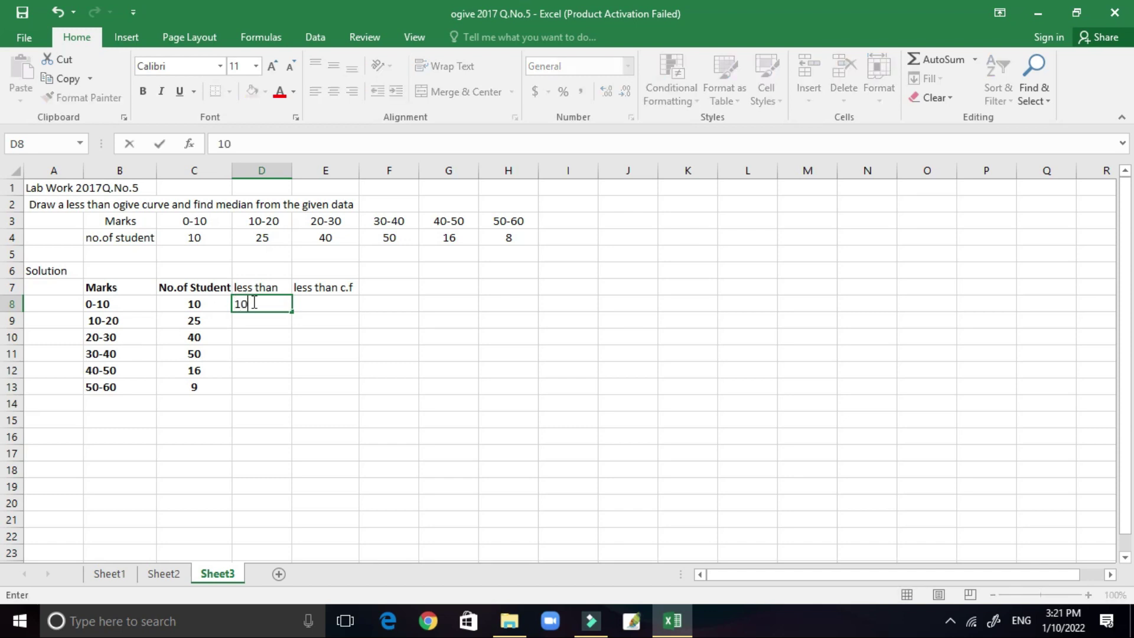
{"action": "type", "text": "0"}
{"action": "key", "text": "Return"}
{"action": "type", "text": "20"}
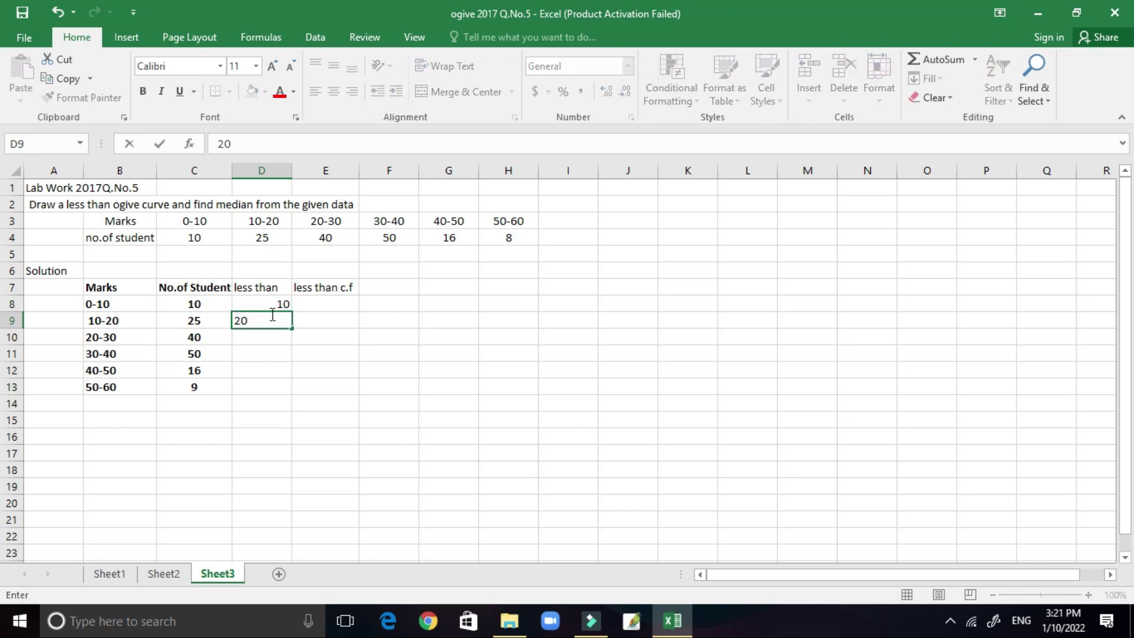
{"action": "left_click", "coordinate": [295, 355]}
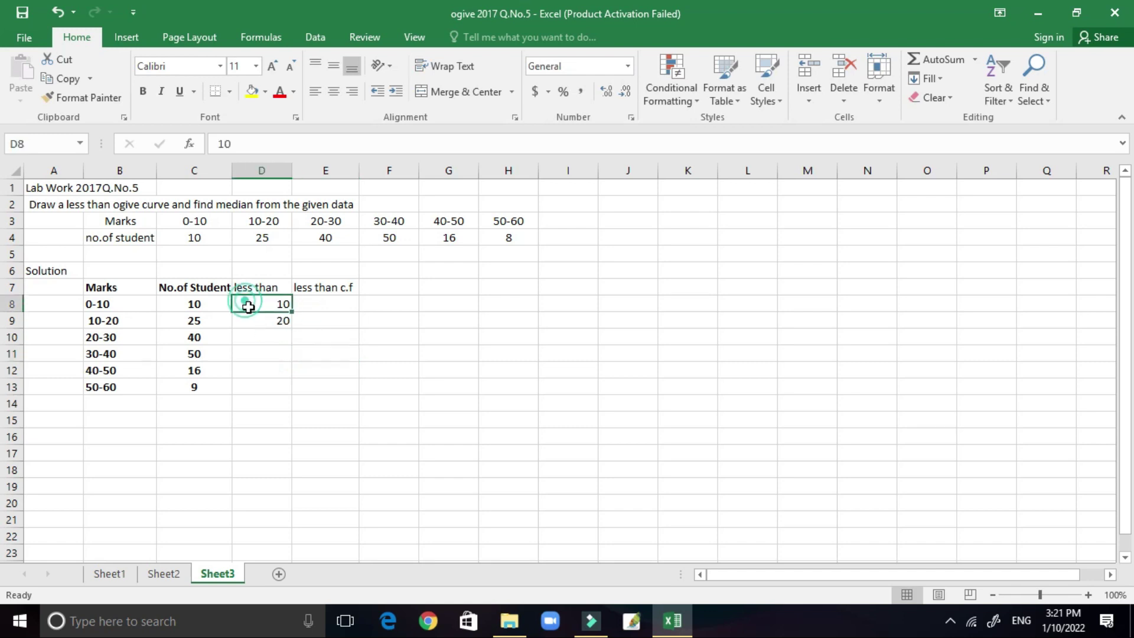
{"action": "left_click_drag", "start_coordinate": [246, 298], "coordinate": [297, 392]}
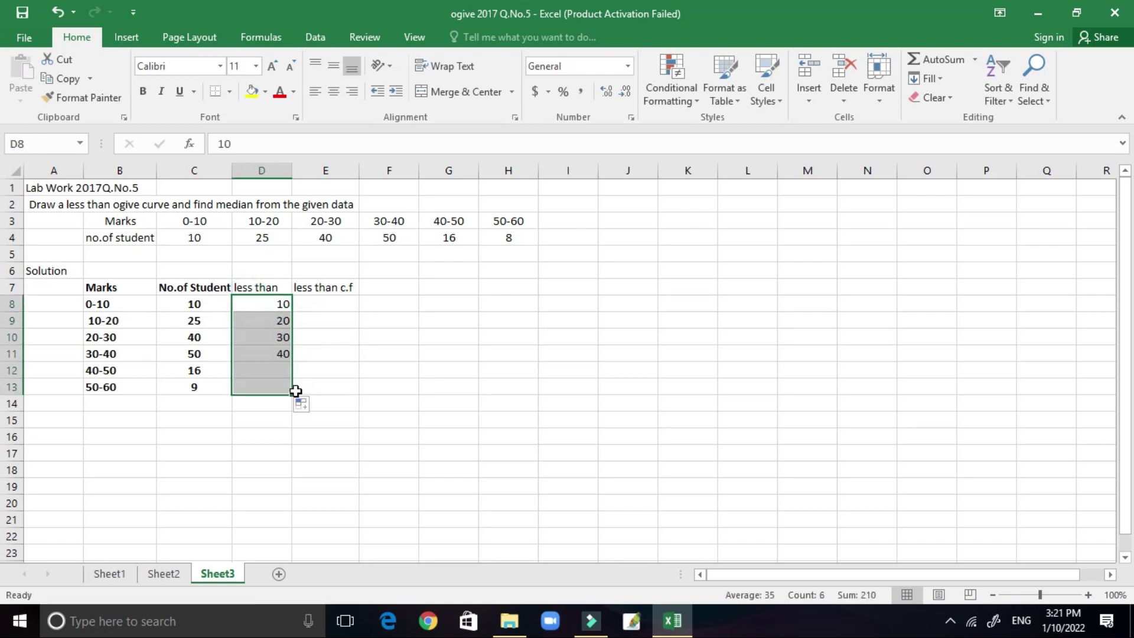
{"action": "left_click", "coordinate": [327, 307]}
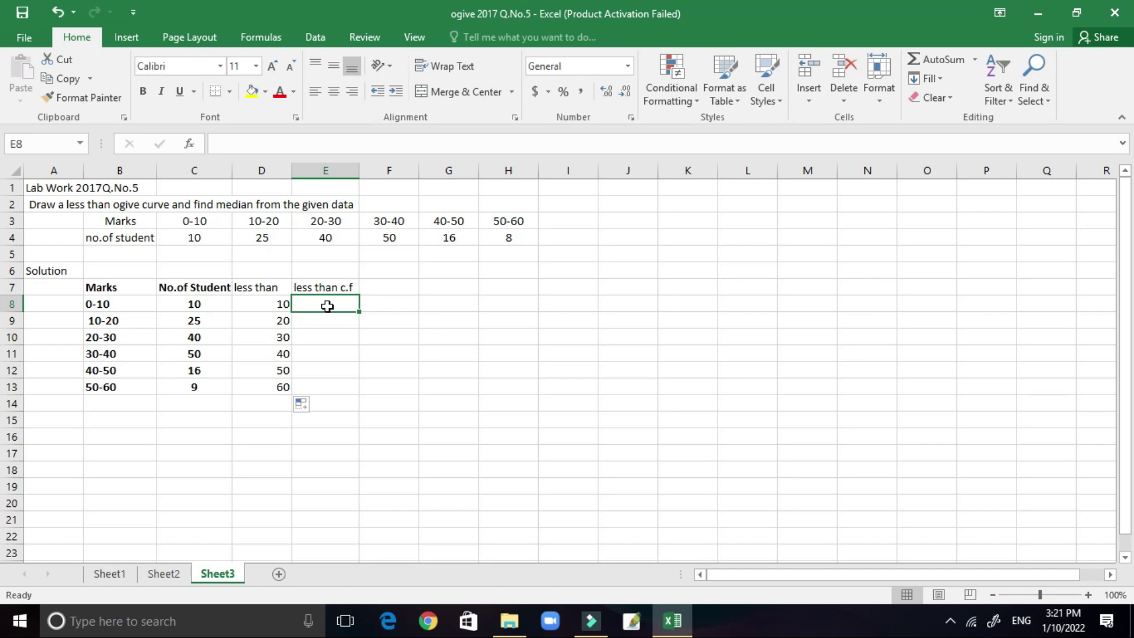
Start the cumulative column with =C8 in E8, giving 10.
{"action": "left_click", "coordinate": [201, 302]}
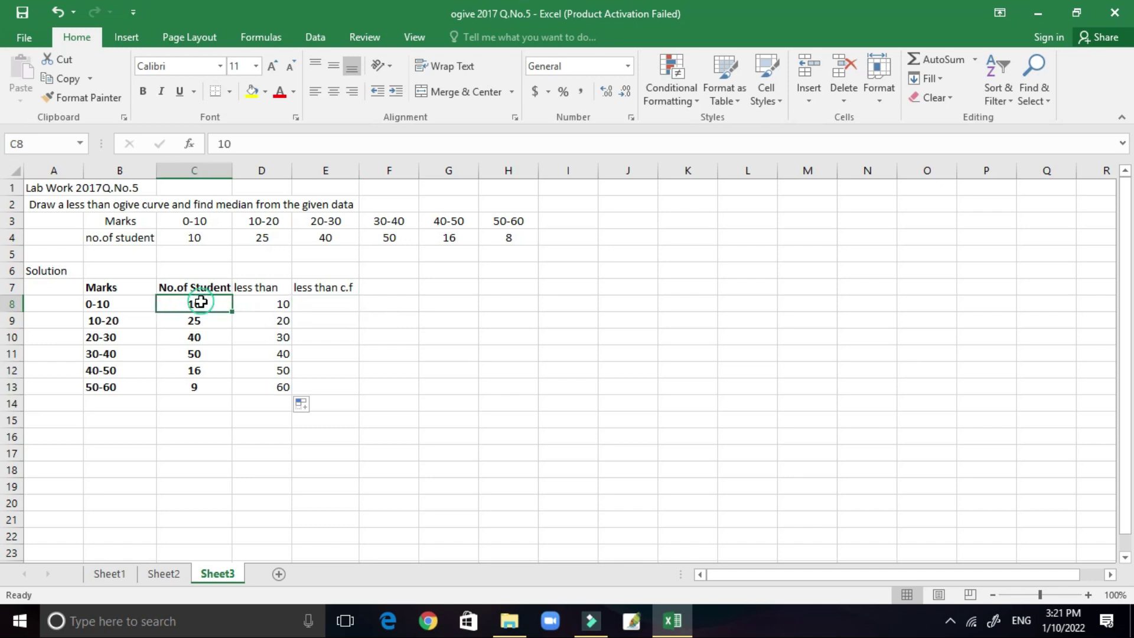
{"action": "left_click", "coordinate": [325, 300]}
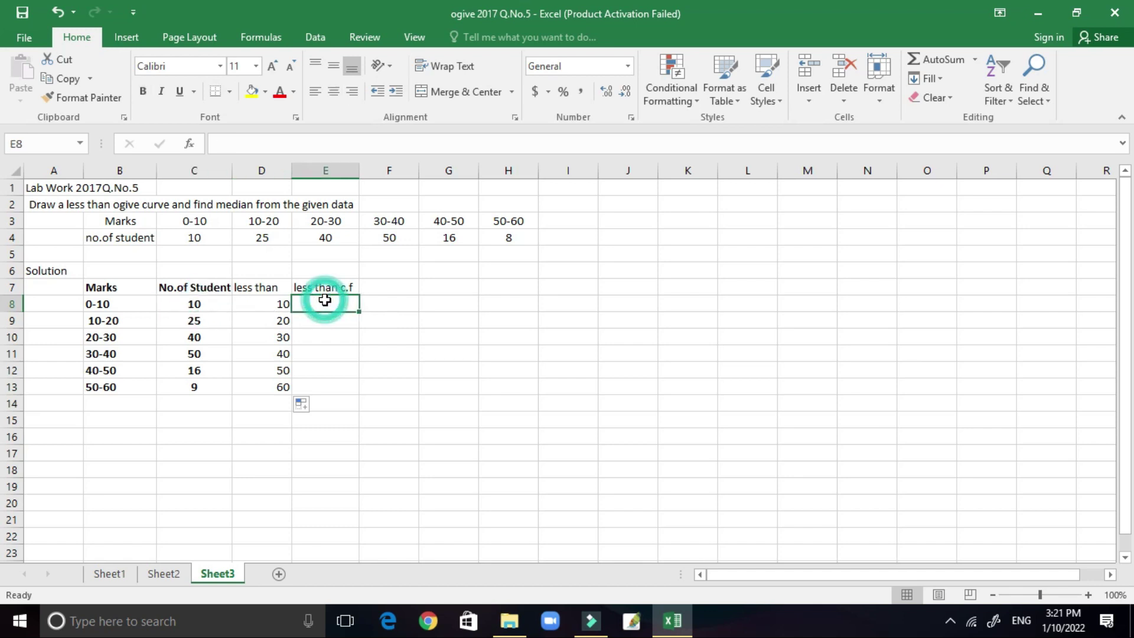
{"action": "type", "text": "="}
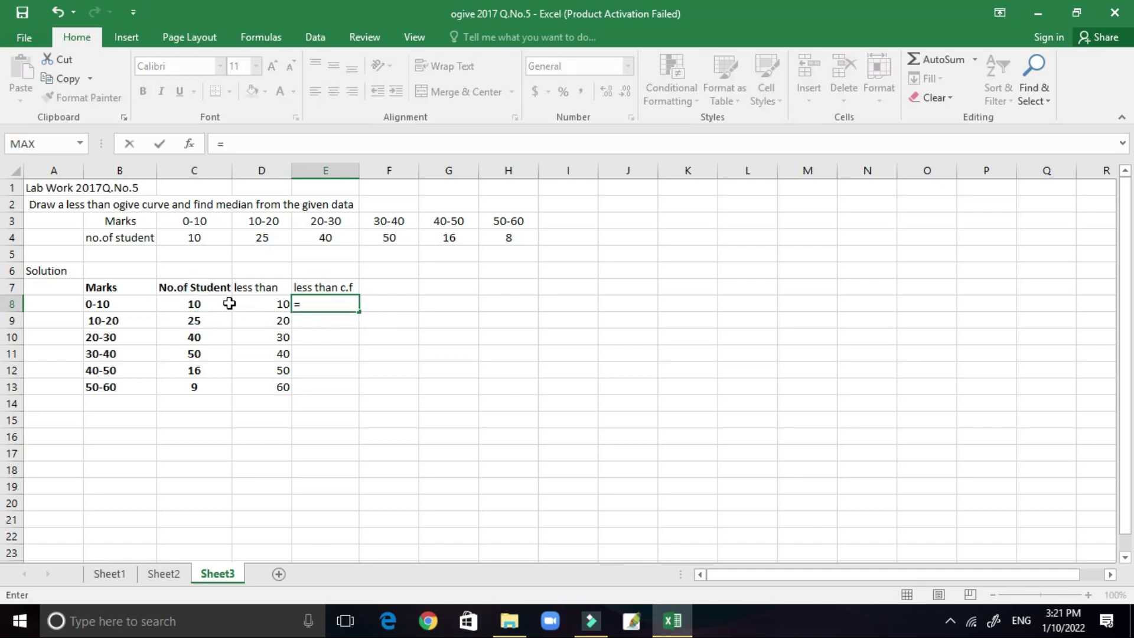
{"action": "left_click", "coordinate": [206, 305]}
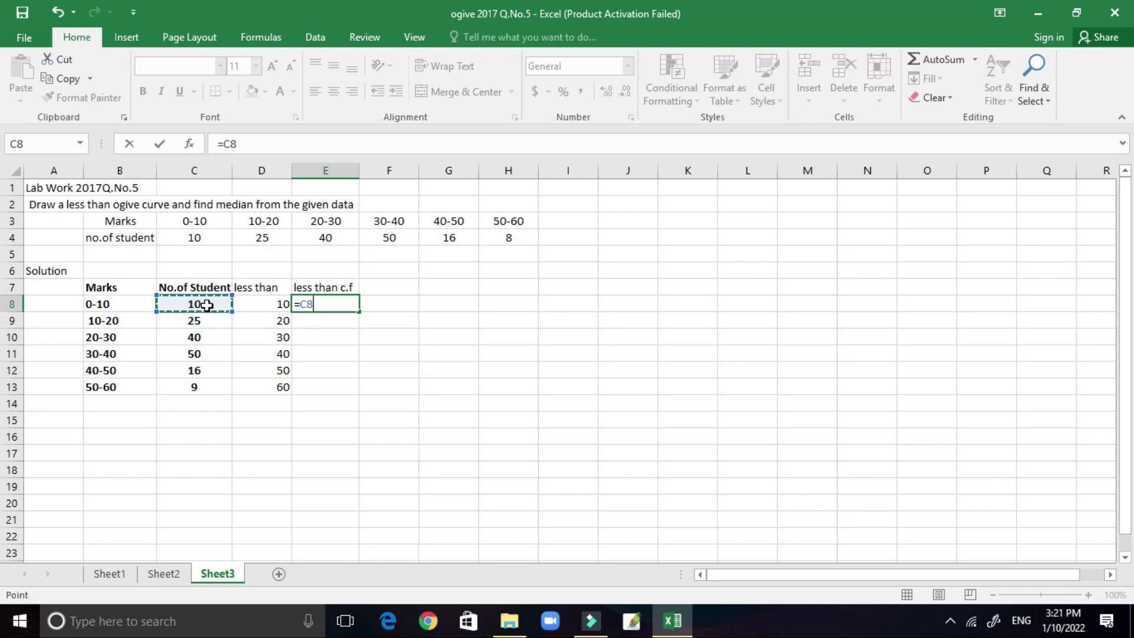
{"action": "key", "text": "Return"}
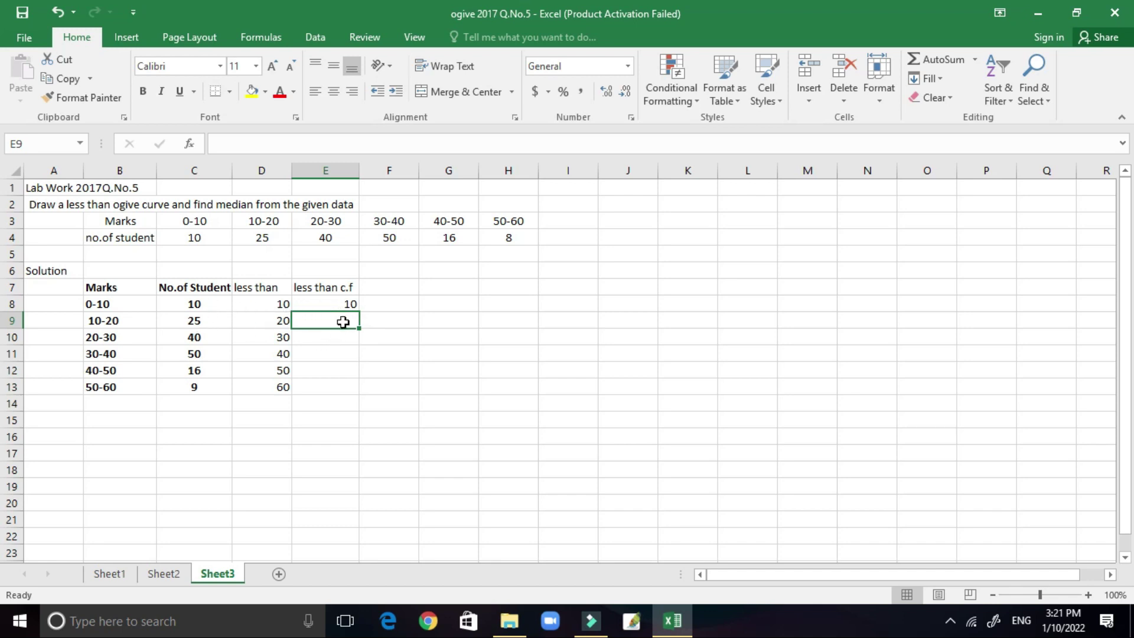
Enter =E8+C9 in E9 and copy it down to E13, giving 35 through 150.
{"action": "type", "text": "="}
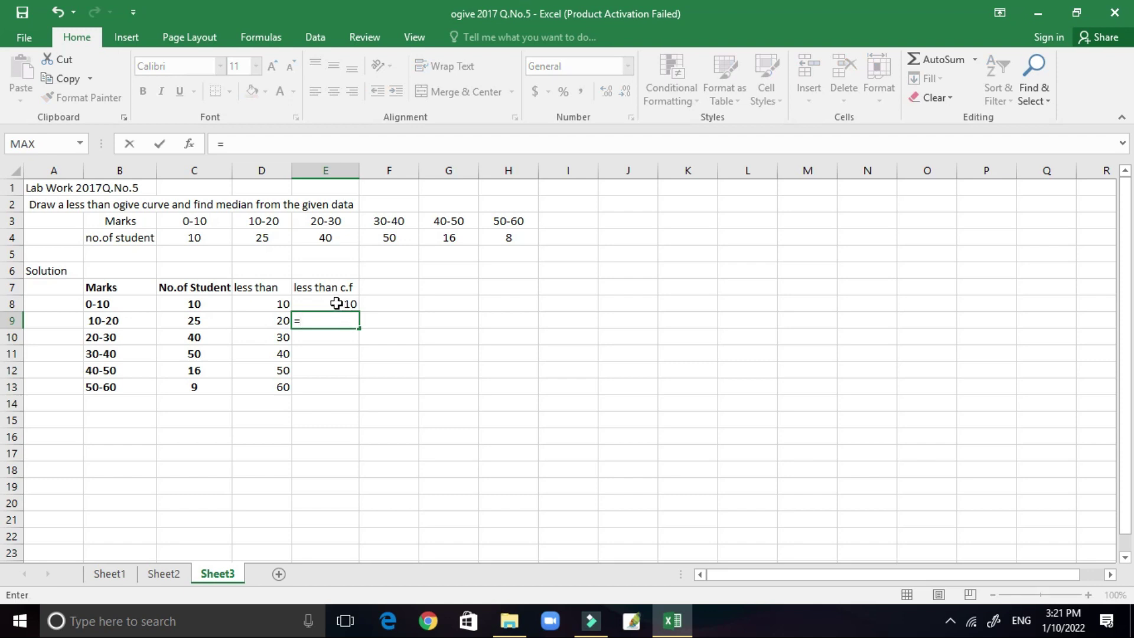
{"action": "left_click", "coordinate": [336, 304]}
{"action": "type", "text": "+"}
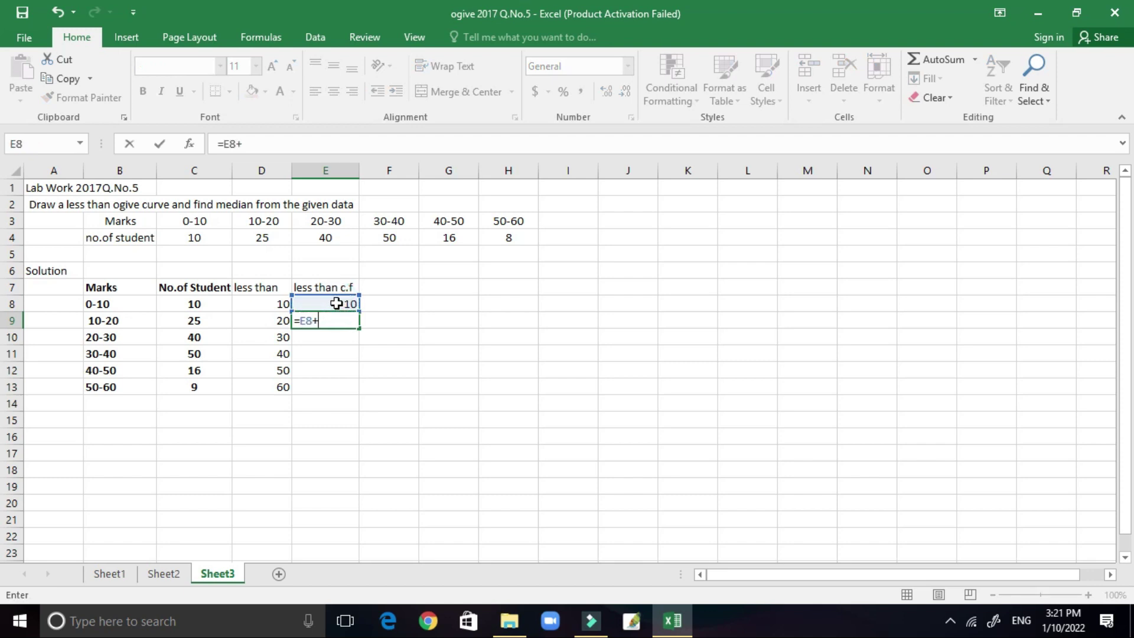
{"action": "left_click", "coordinate": [211, 321]}
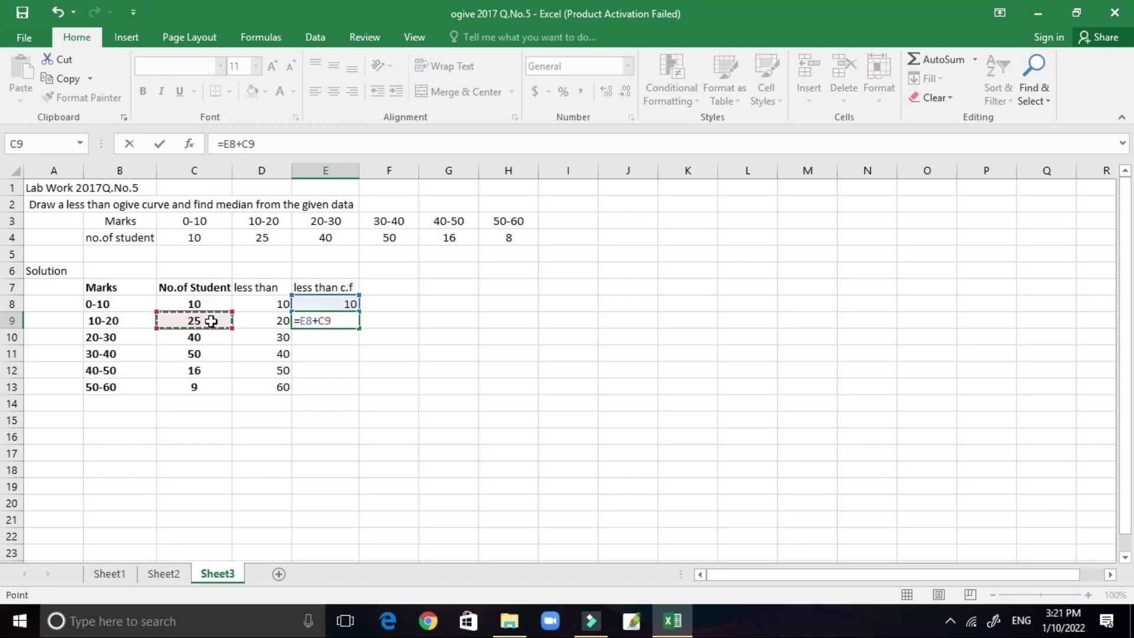
{"action": "key", "text": "Return"}
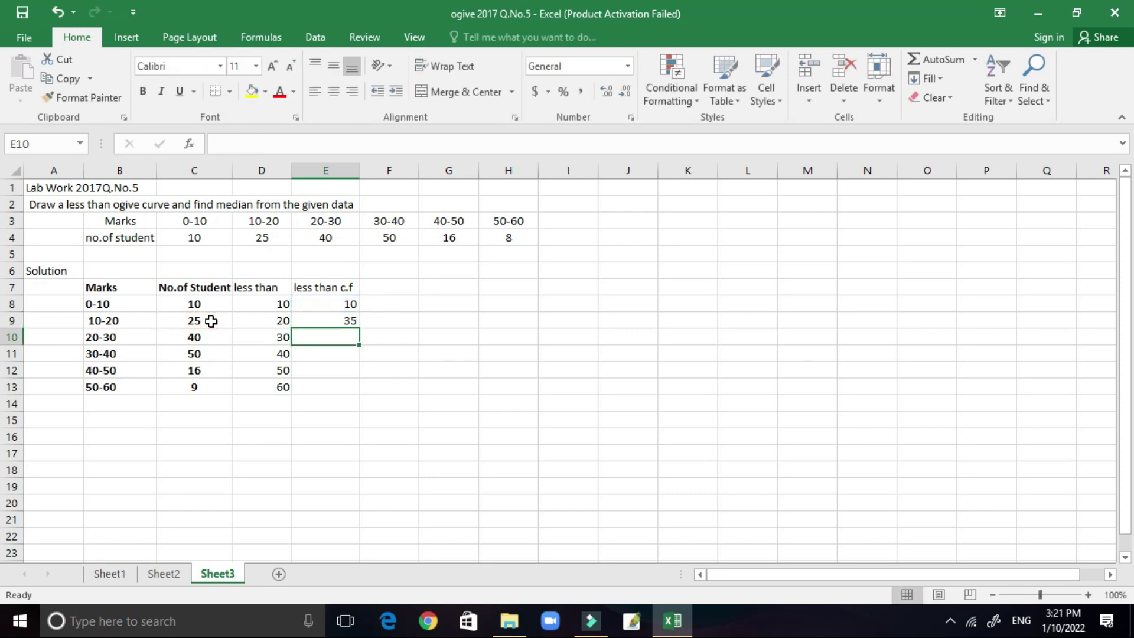
{"action": "left_click", "coordinate": [343, 321]}
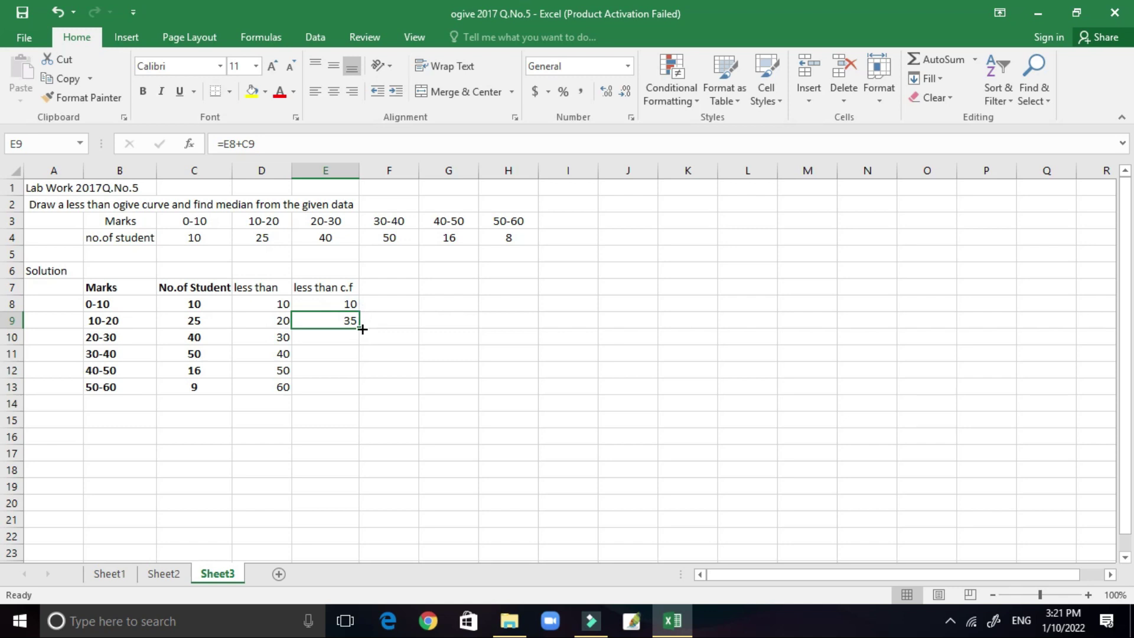
{"action": "left_click_drag", "start_coordinate": [358, 328], "coordinate": [358, 393]}
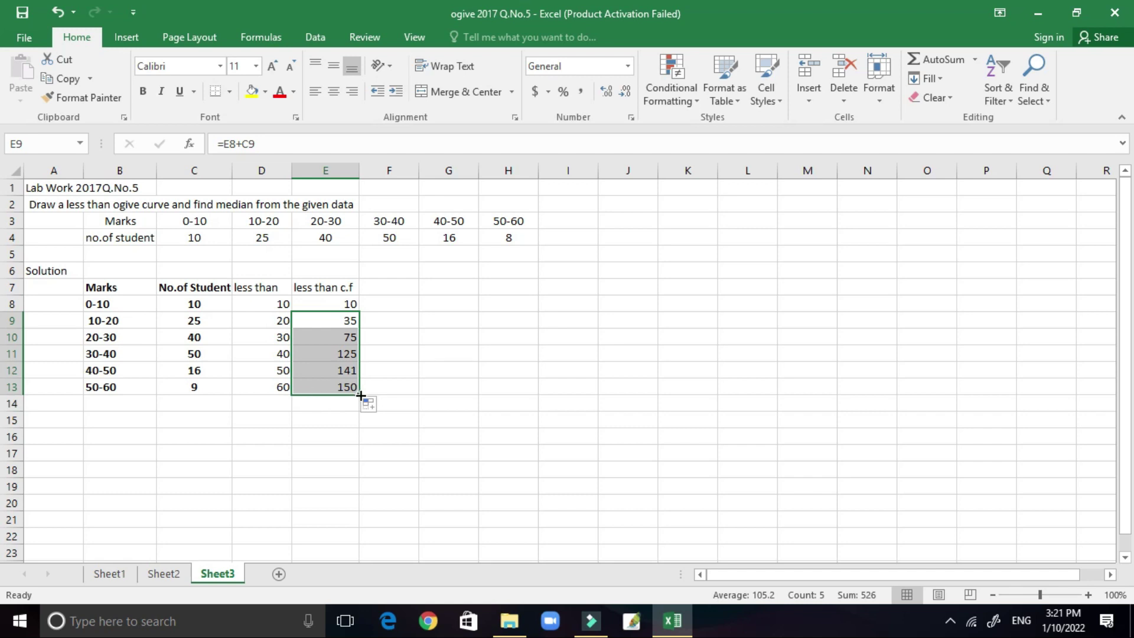
{"action": "left_click_drag", "start_coordinate": [195, 305], "coordinate": [203, 385]}
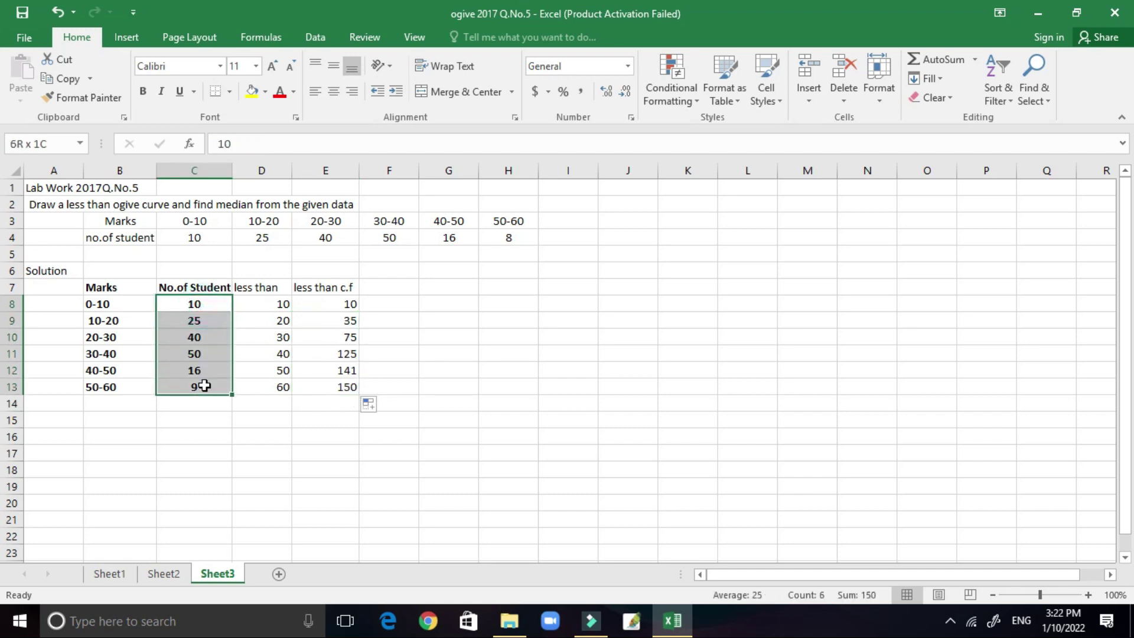
AutoSum the student counts to 150 in C14, then select the data in D7:E13.
{"action": "left_click", "coordinate": [931, 61]}
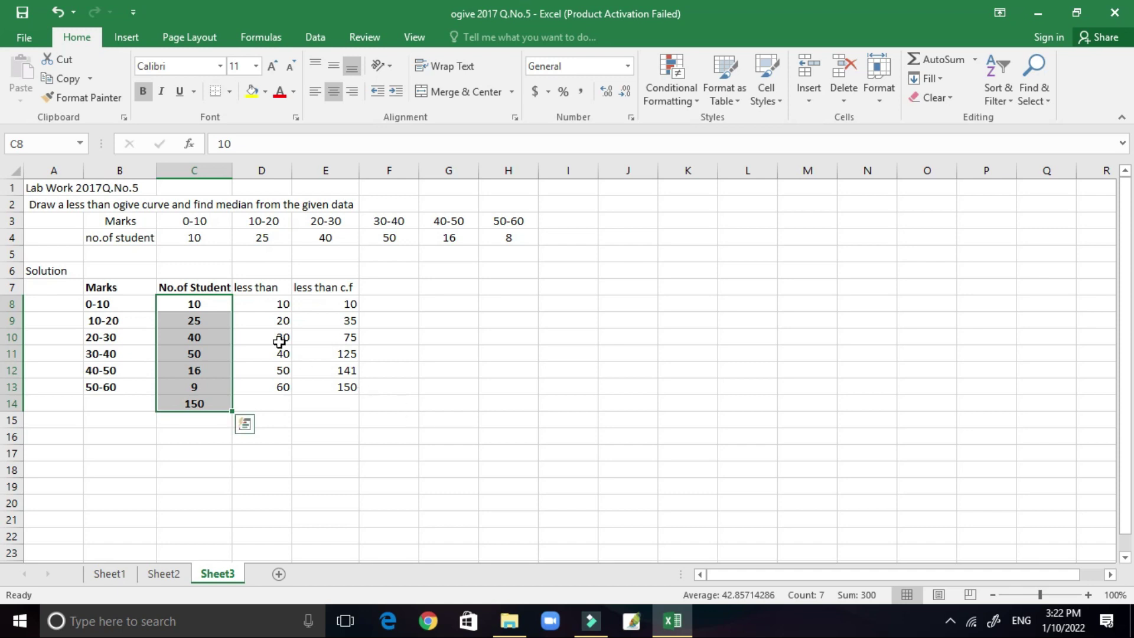
{"action": "mouse_move", "coordinate": [258, 286]}
{"action": "left_mouse_down"}
{"action": "mouse_move", "coordinate": [347, 329]}
{"action": "mouse_move", "coordinate": [347, 385]}
{"action": "left_mouse_up"}
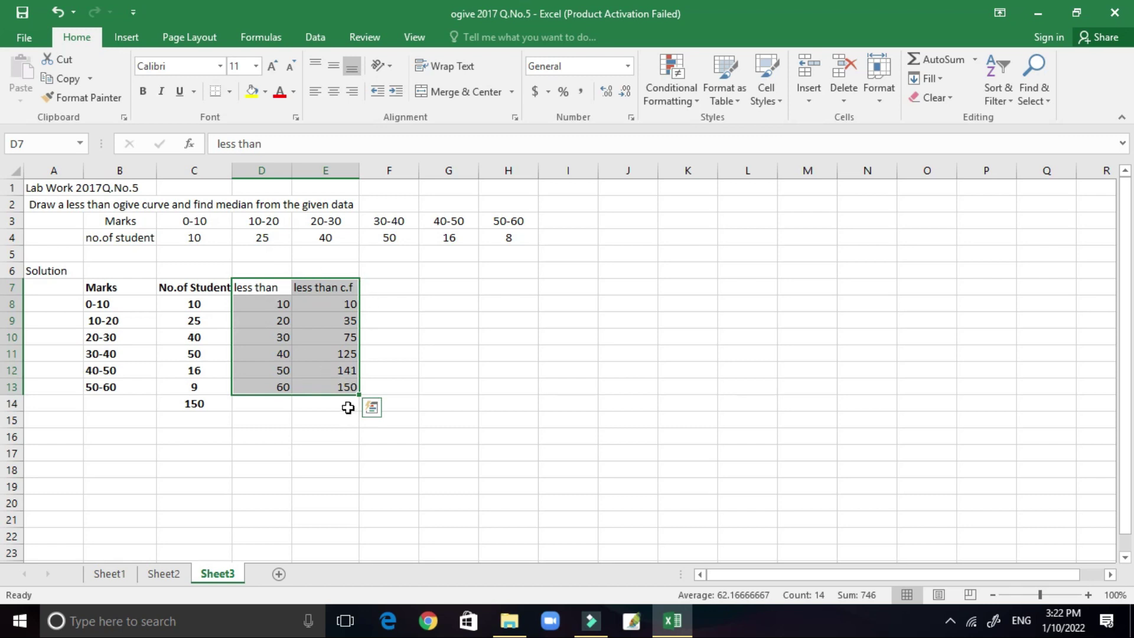
Insert a scatter chart with straight lines and markers and move it beside the table.
{"action": "left_click", "coordinate": [125, 36]}
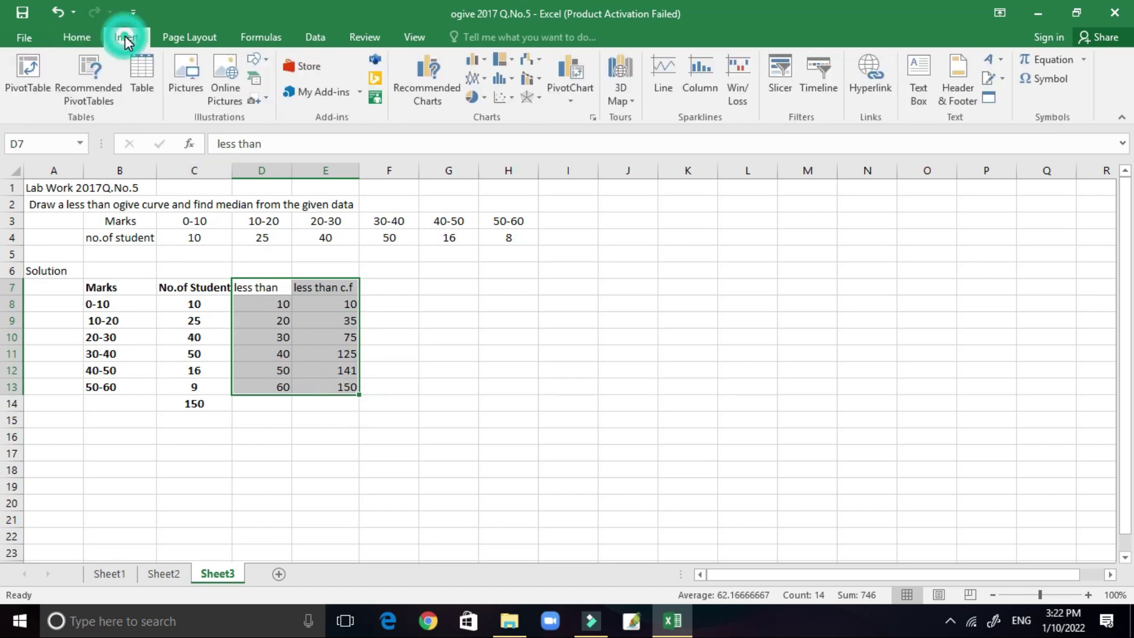
{"action": "left_click", "coordinate": [506, 99]}
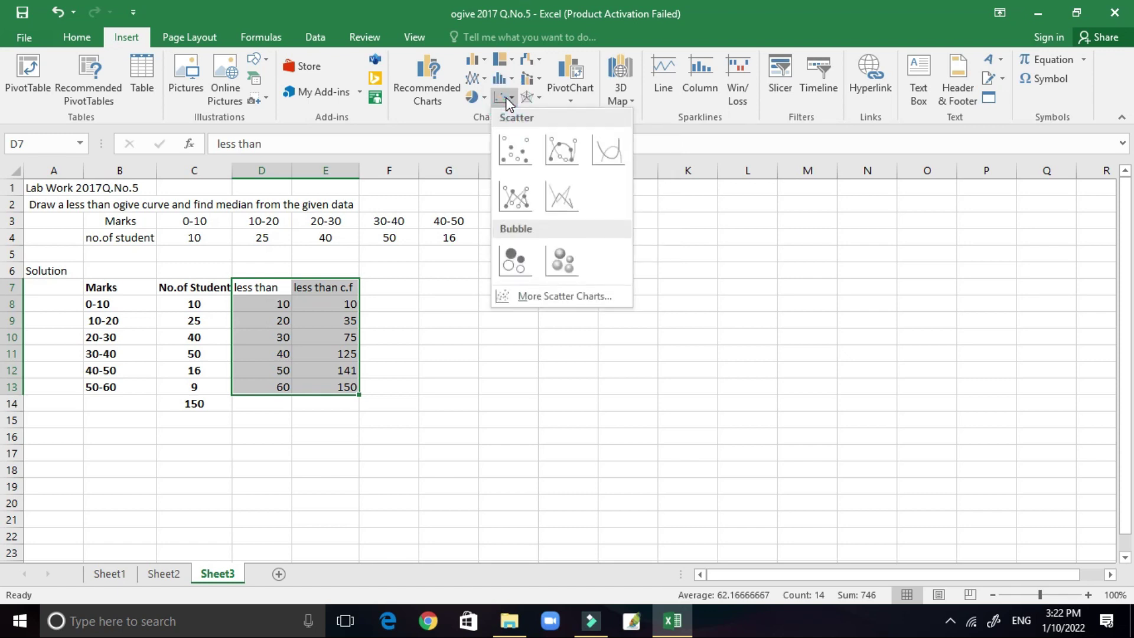
{"action": "left_click", "coordinate": [521, 200]}
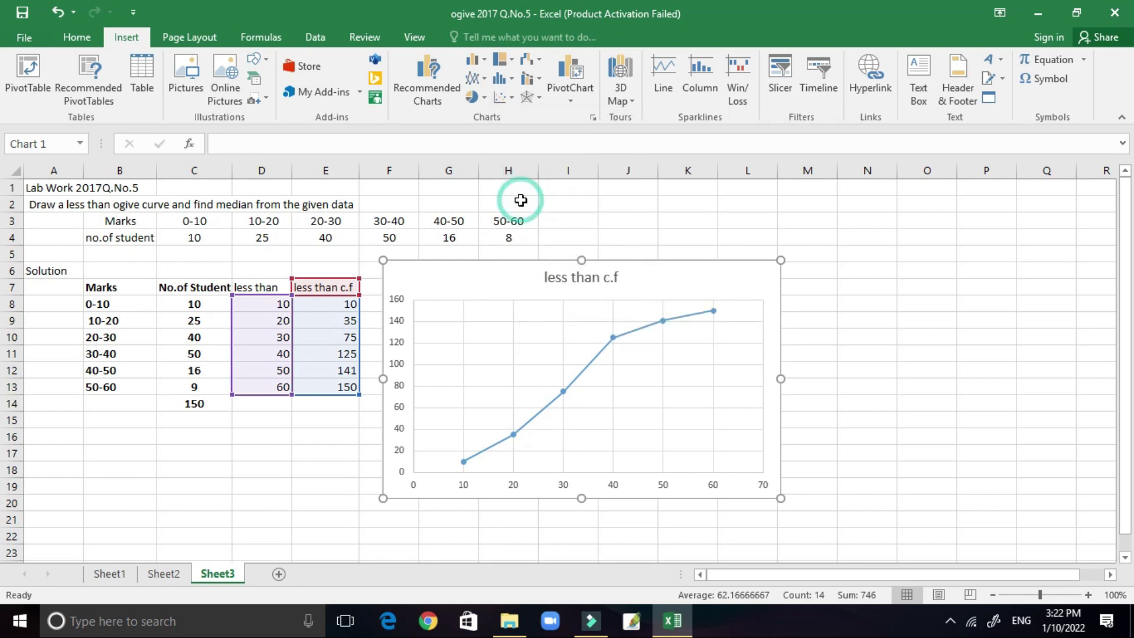
{"action": "left_click_drag", "start_coordinate": [545, 266], "coordinate": [631, 289]}
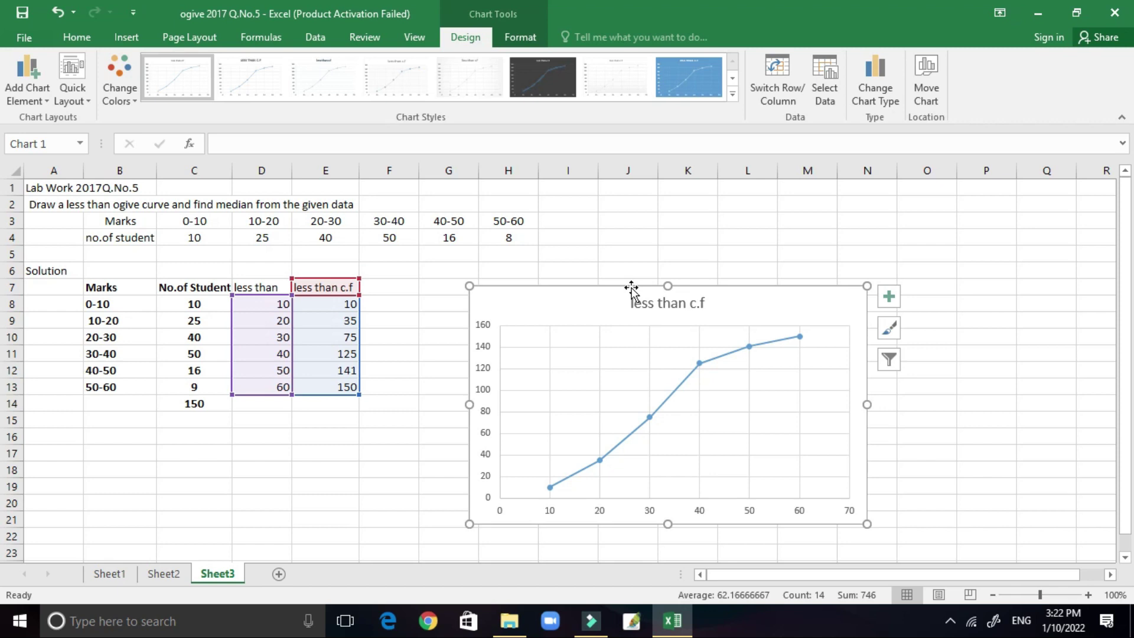
Type 'Position of Median class' into cell A16.
{"action": "left_click", "coordinate": [66, 437]}
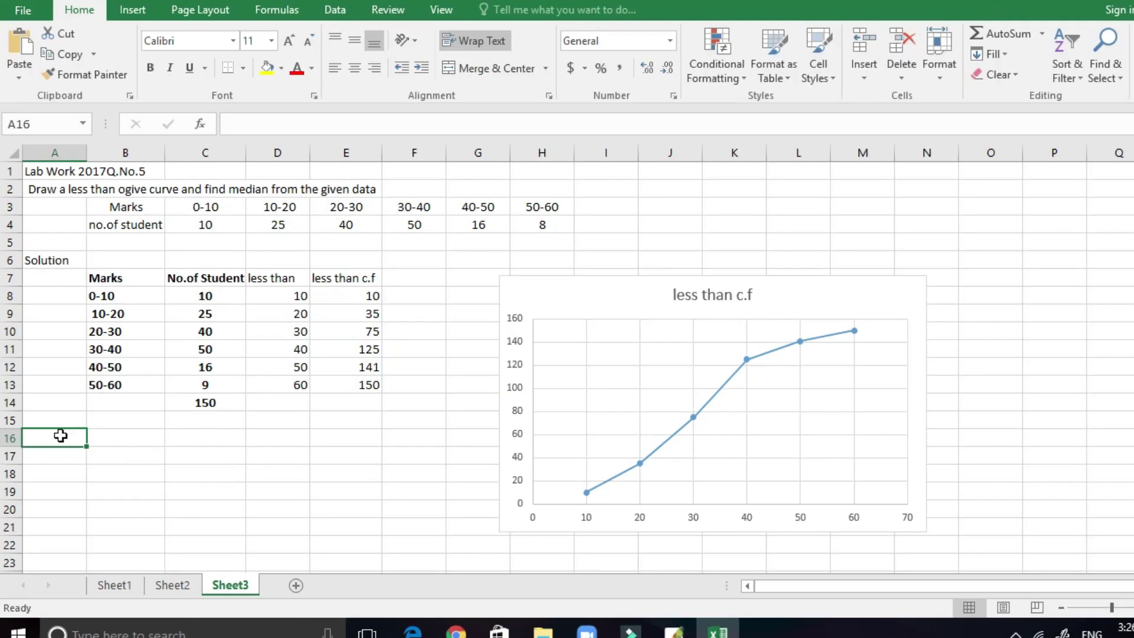
{"action": "type", "text": "Po"}
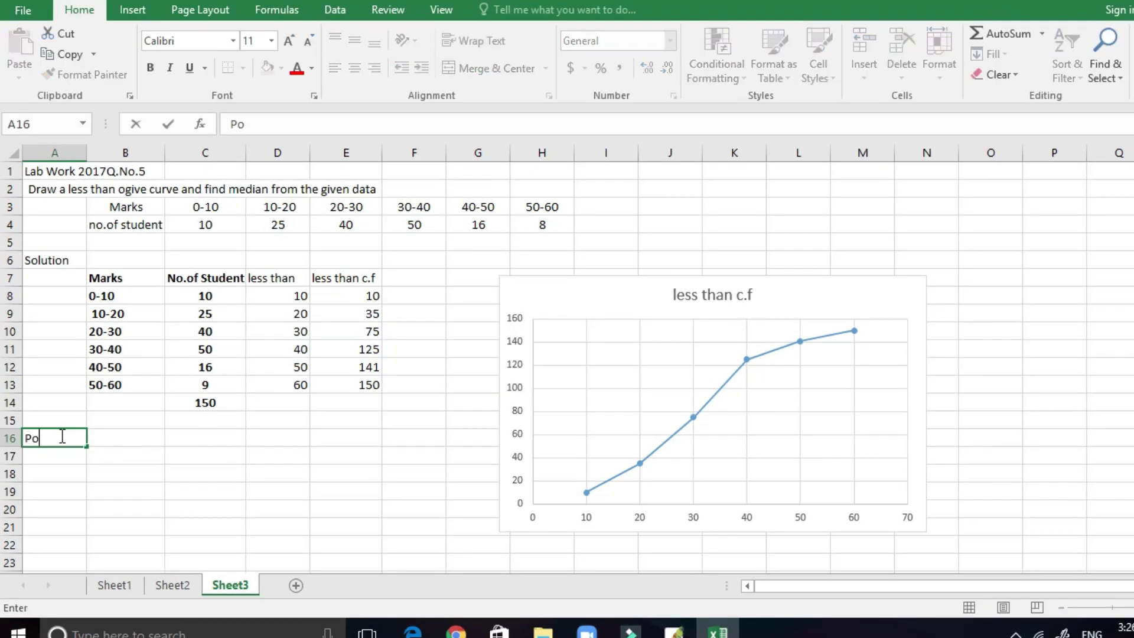
{"action": "type", "text": "sition"}
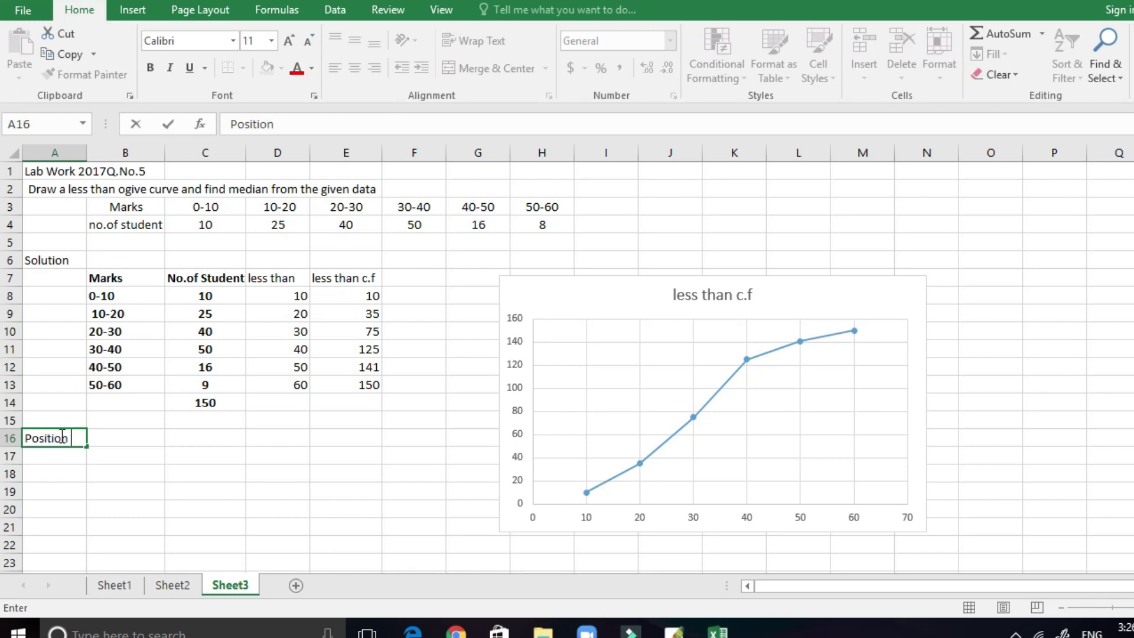
{"action": "type", "text": " of M"}
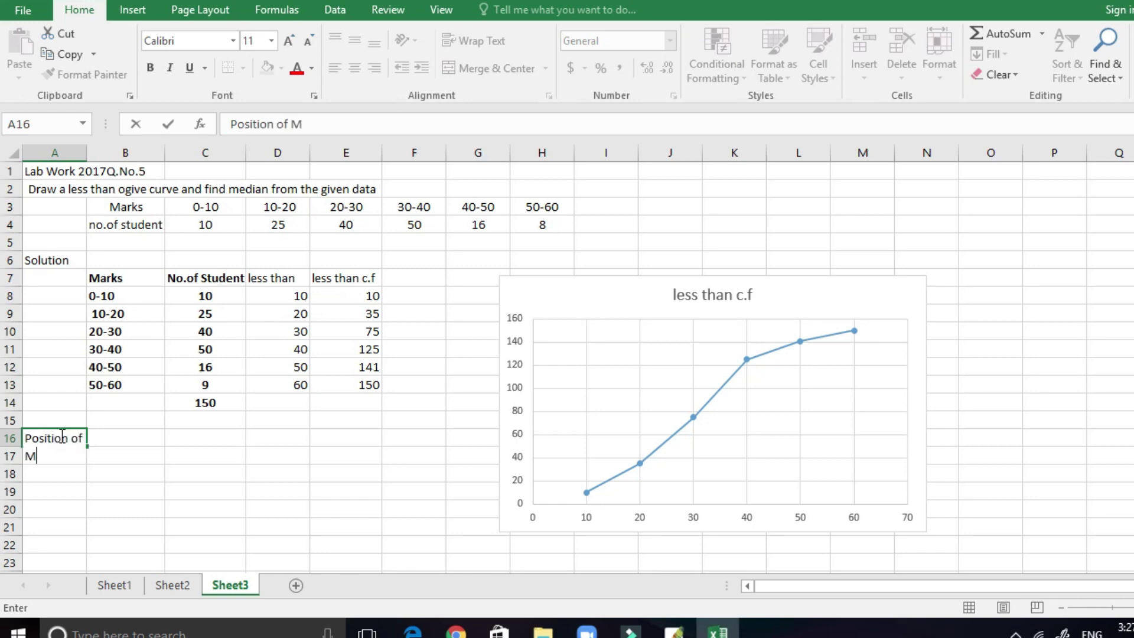
{"action": "type", "text": "ed"}
{"action": "type", "text": "i"}
{"action": "type", "text": "an clas"}
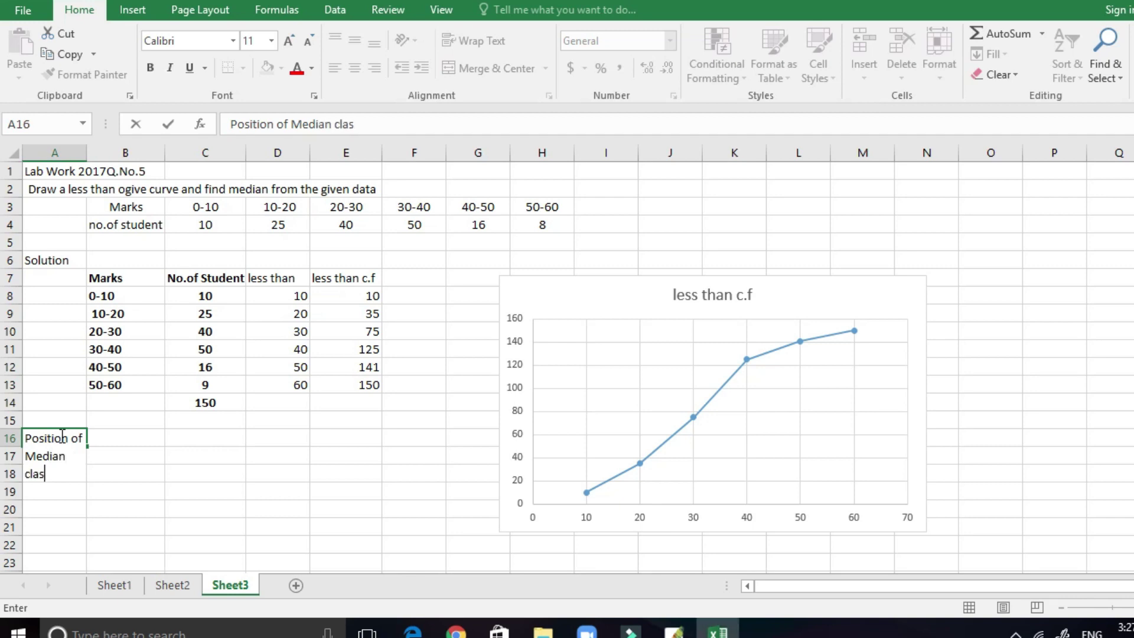
{"action": "type", "text": "s"}
{"action": "left_click", "coordinate": [136, 435]}
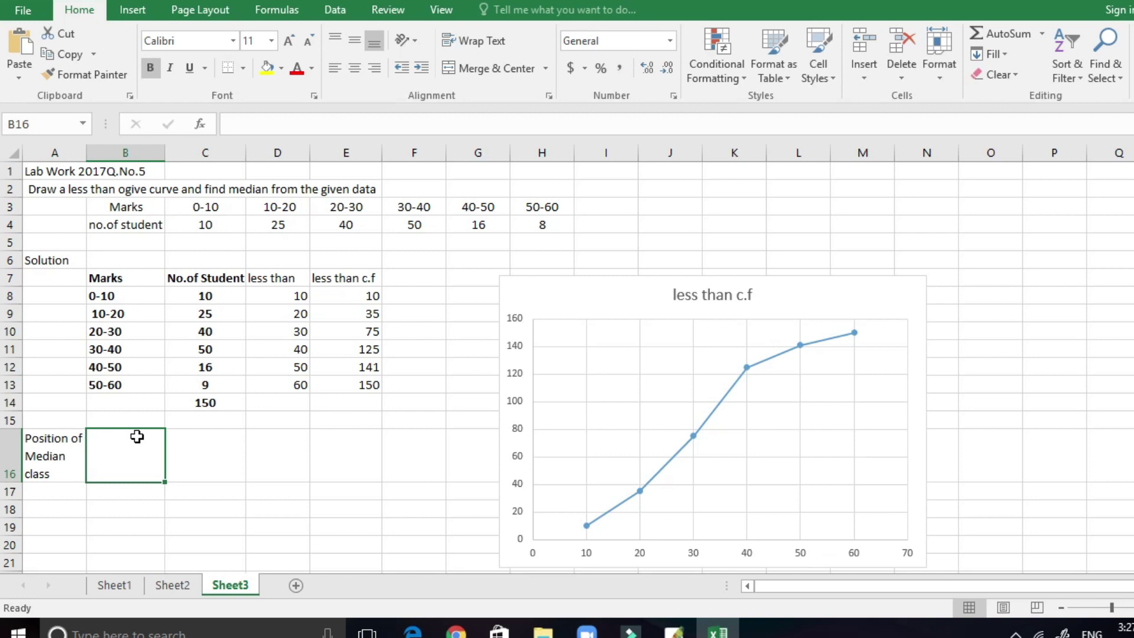
Enter =0.5*C14 in B16 so it shows the median position 75.
{"action": "type", "text": "="}
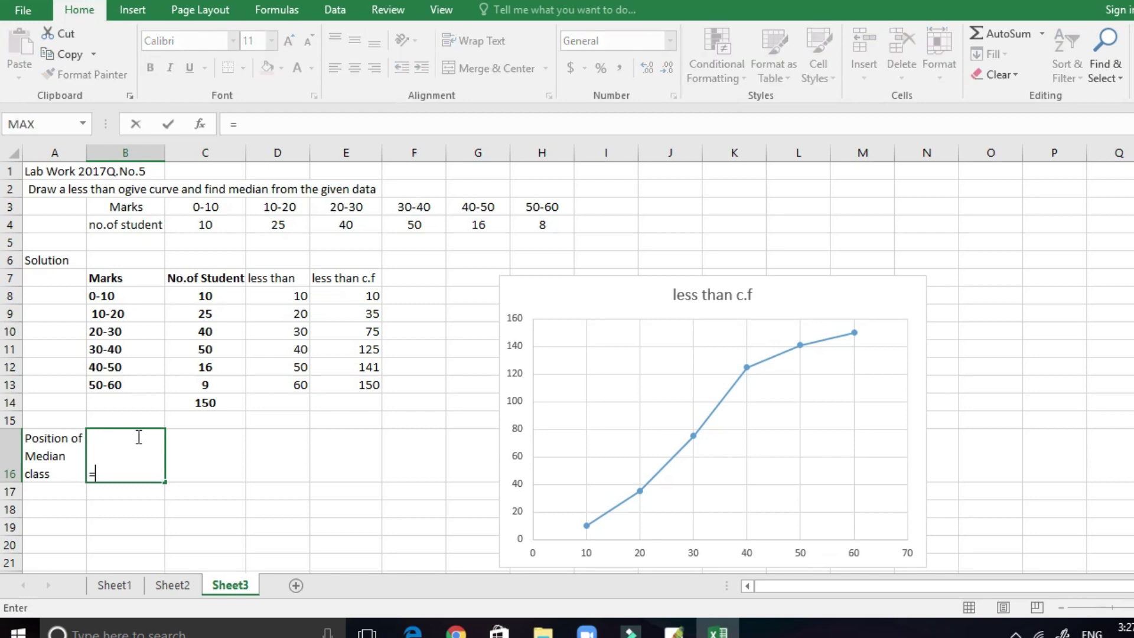
{"action": "type", "text": "0."}
{"action": "type", "text": "5*"}
{"action": "left_click", "coordinate": [209, 404]}
{"action": "key", "text": "Return"}
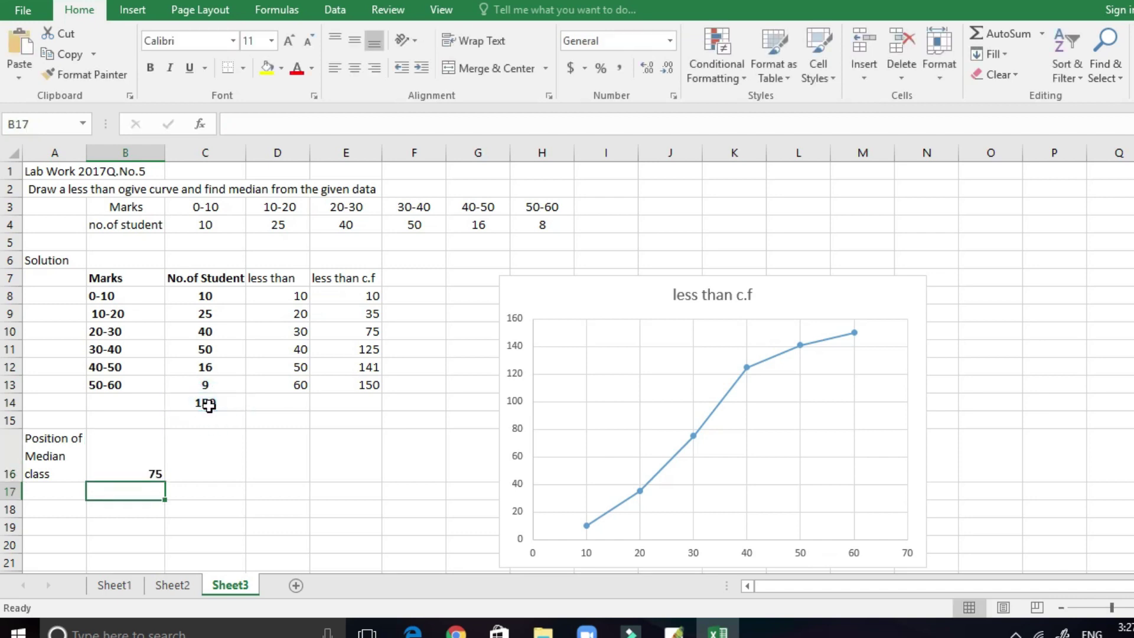
{"action": "left_click", "coordinate": [148, 455]}
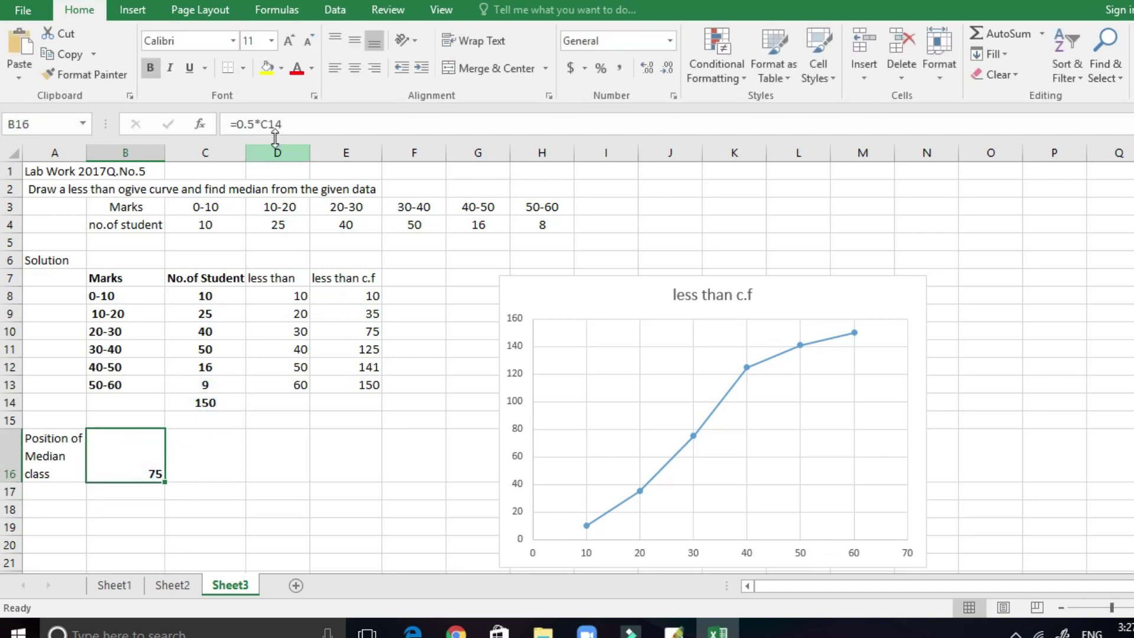
{"action": "left_click_drag", "start_coordinate": [282, 124], "coordinate": [212, 124]}
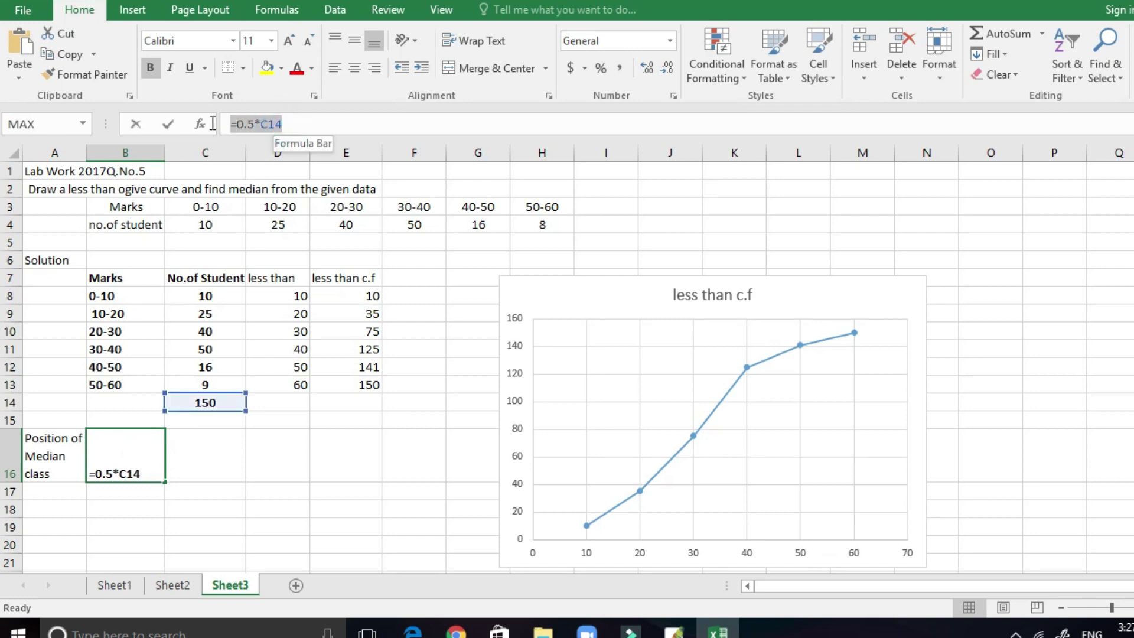
{"action": "left_click", "coordinate": [137, 123]}
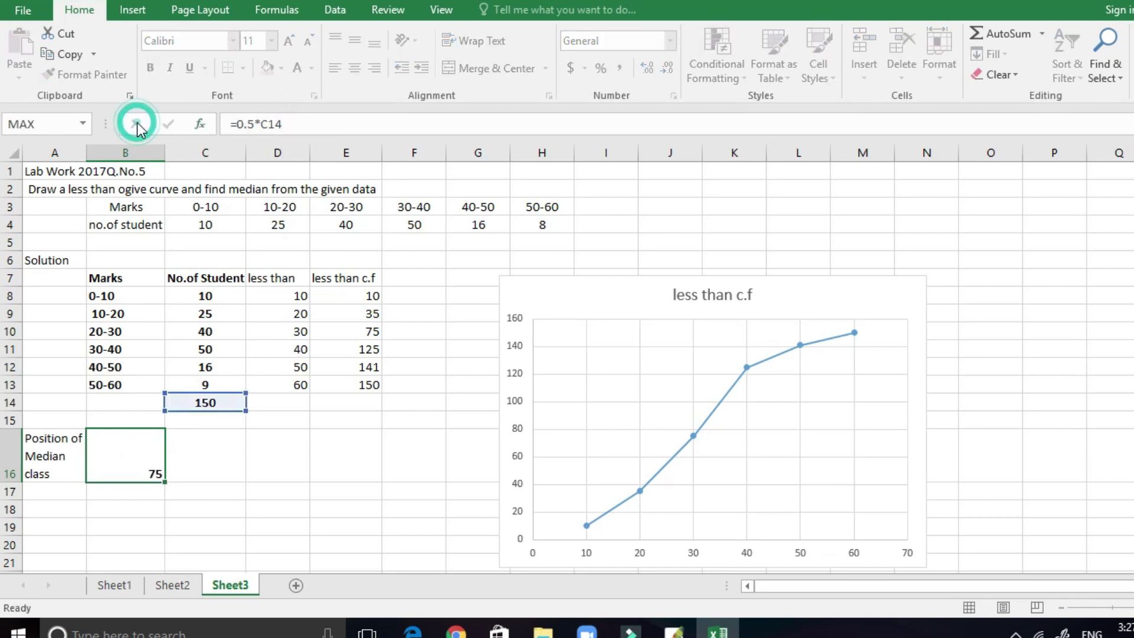
Write the formula text '=0.5*C14' in C16 beside the result.
{"action": "left_click", "coordinate": [195, 474]}
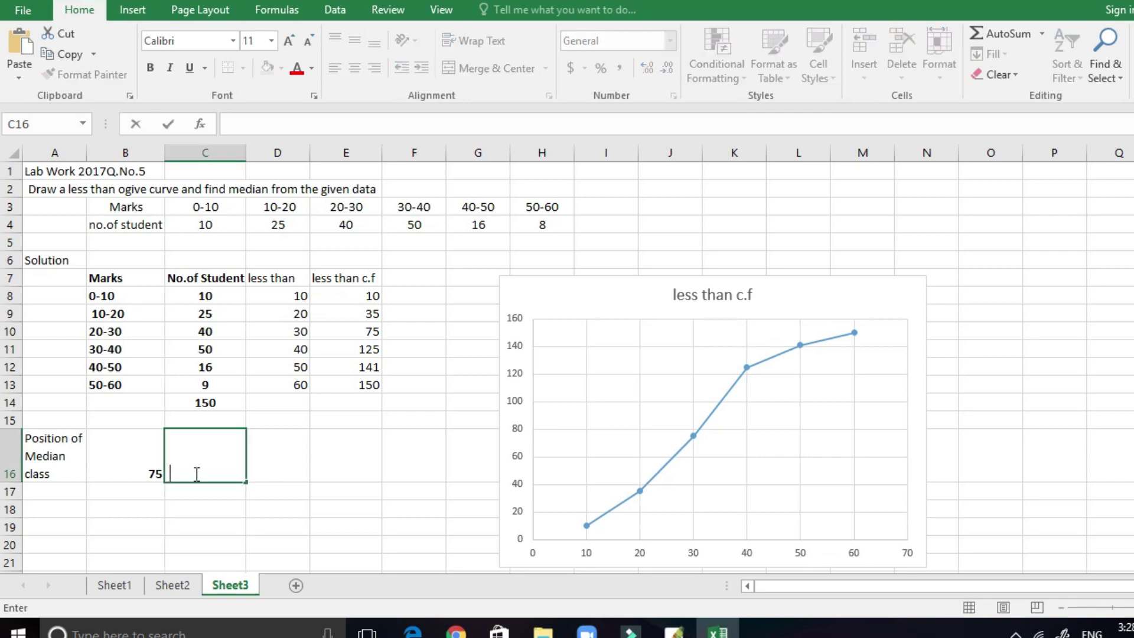
{"action": "type", "text": "=0.5*C14"}
{"action": "left_click", "coordinate": [155, 489]}
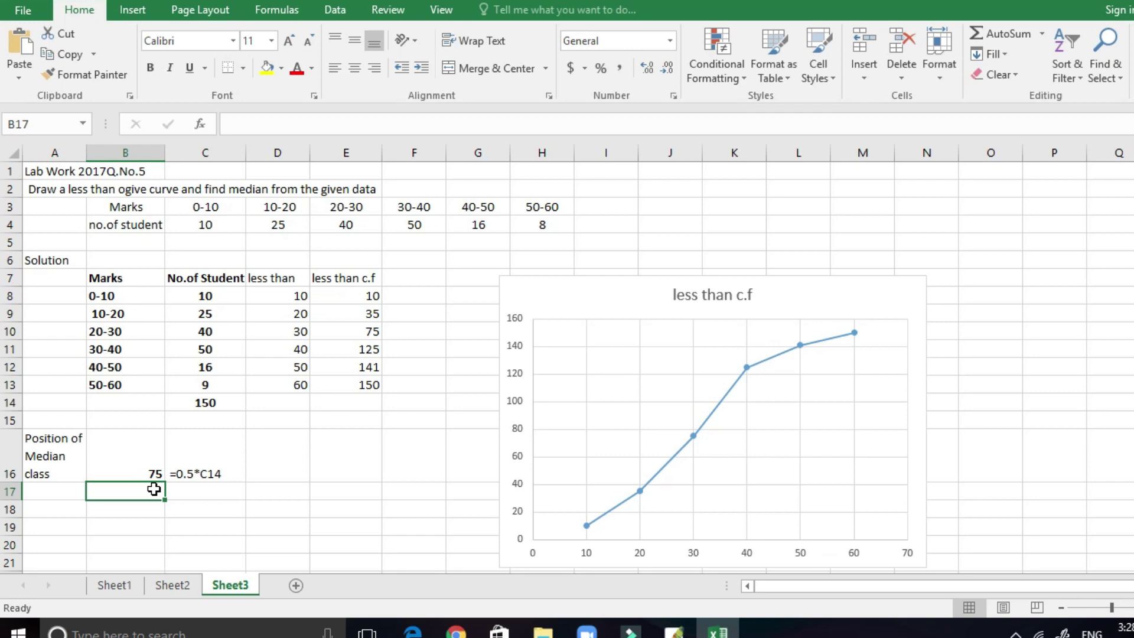
Draw a black horizontal line from 75 on the vertical axis to the ogive curve.
{"action": "left_click", "coordinate": [136, 9]}
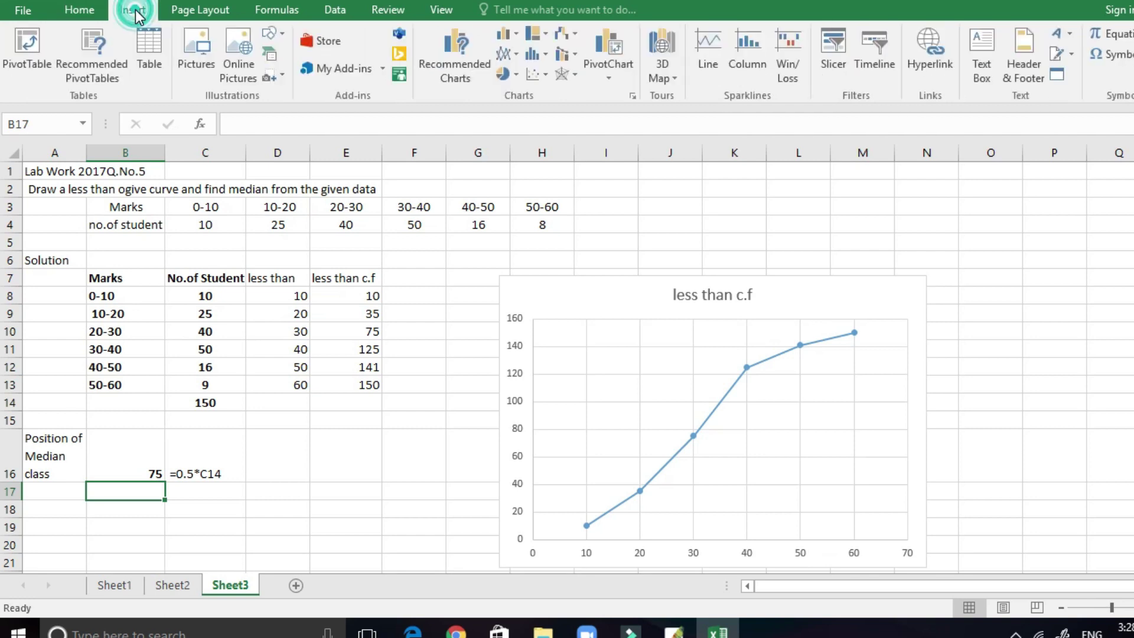
{"action": "left_click", "coordinate": [283, 36]}
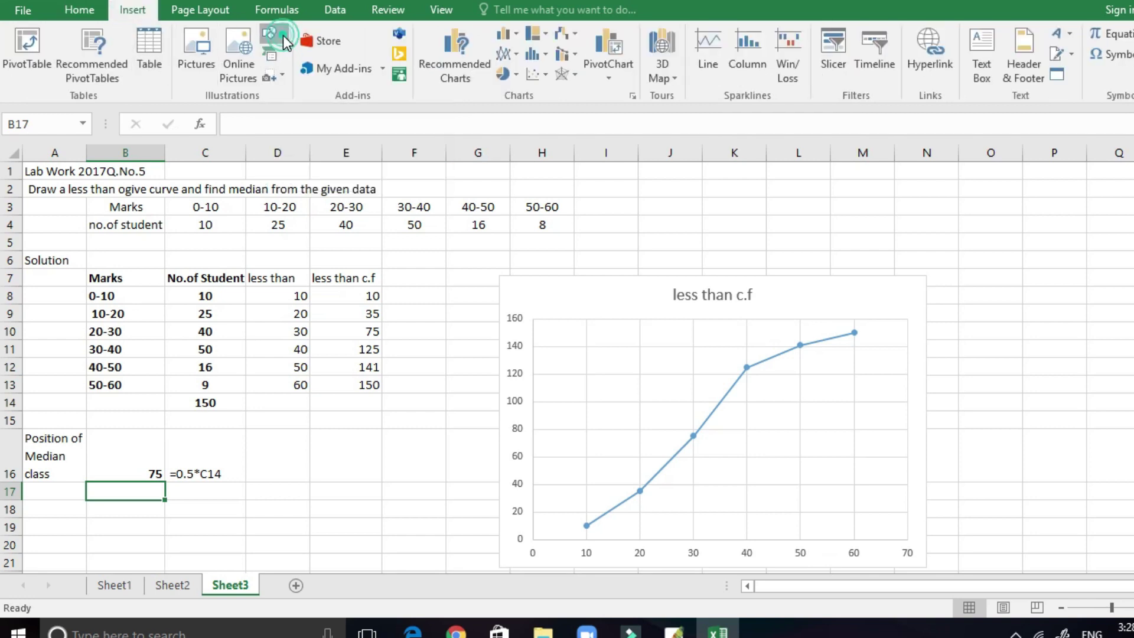
{"action": "left_click", "coordinate": [289, 76]}
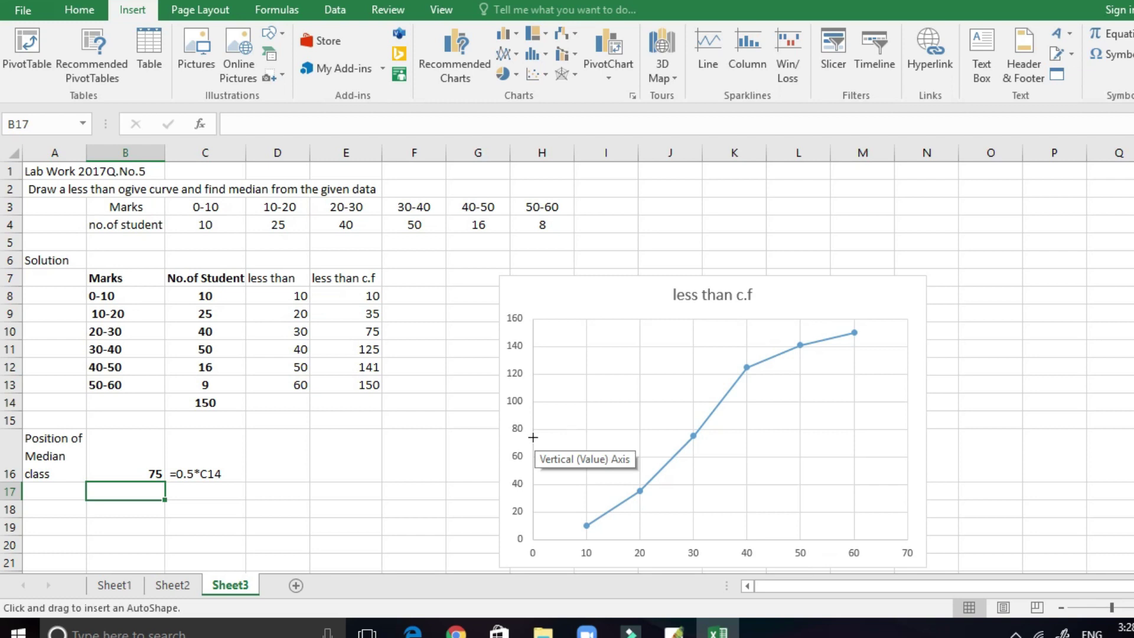
{"action": "left_click_drag", "start_coordinate": [533, 437], "coordinate": [700, 436]}
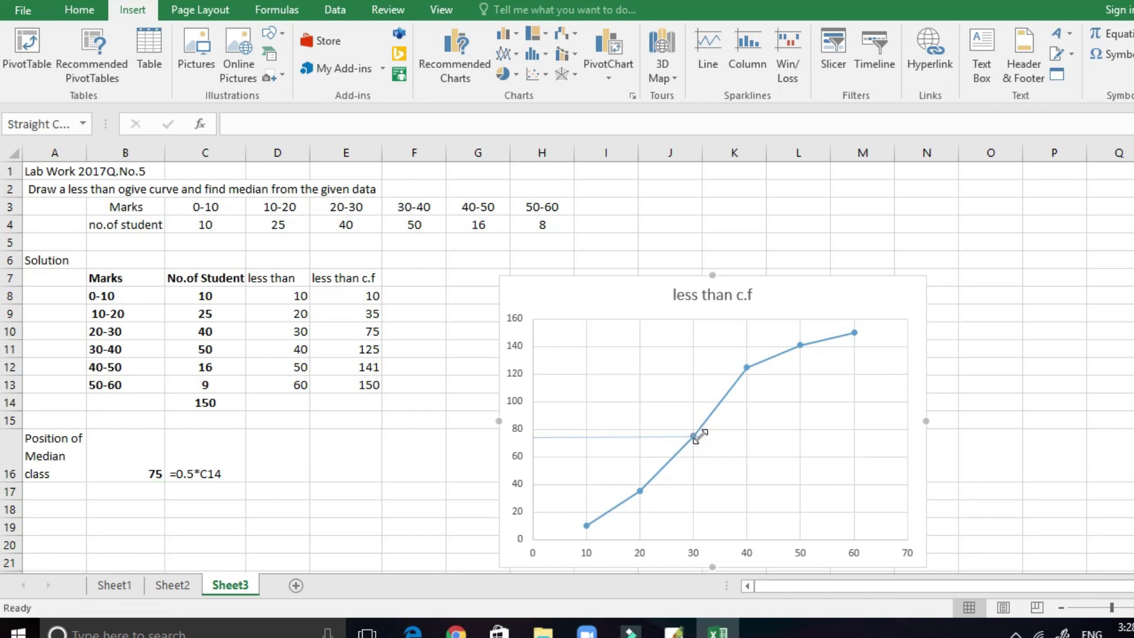
{"action": "left_click", "coordinate": [250, 47]}
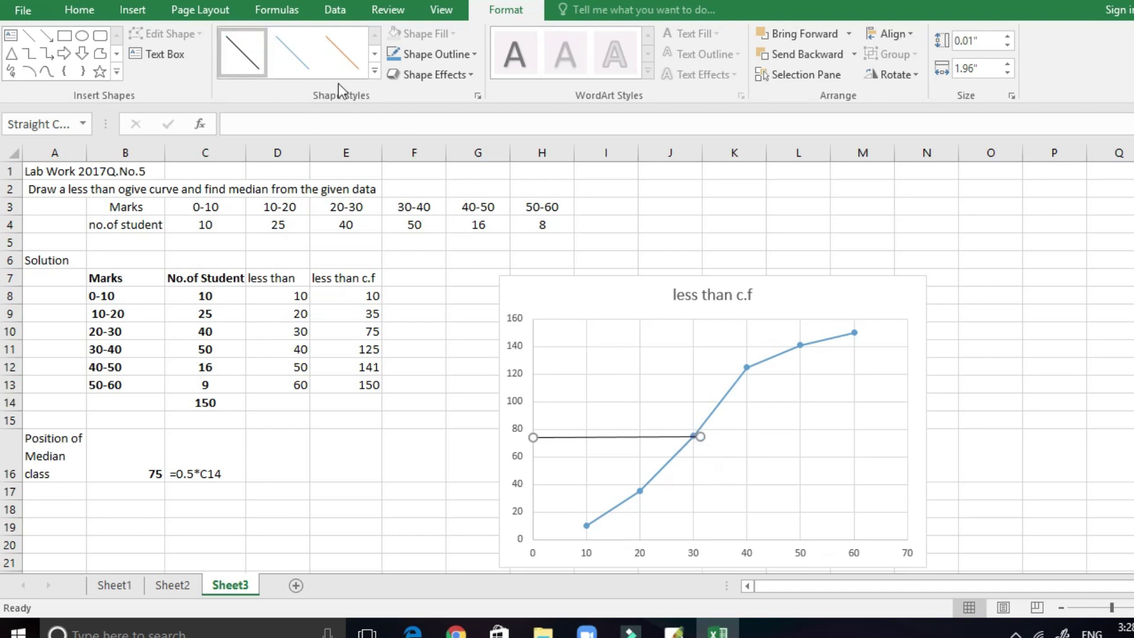
Draw a black vertical line from the curve down to 30 and align both line ends.
{"action": "left_click", "coordinate": [28, 39]}
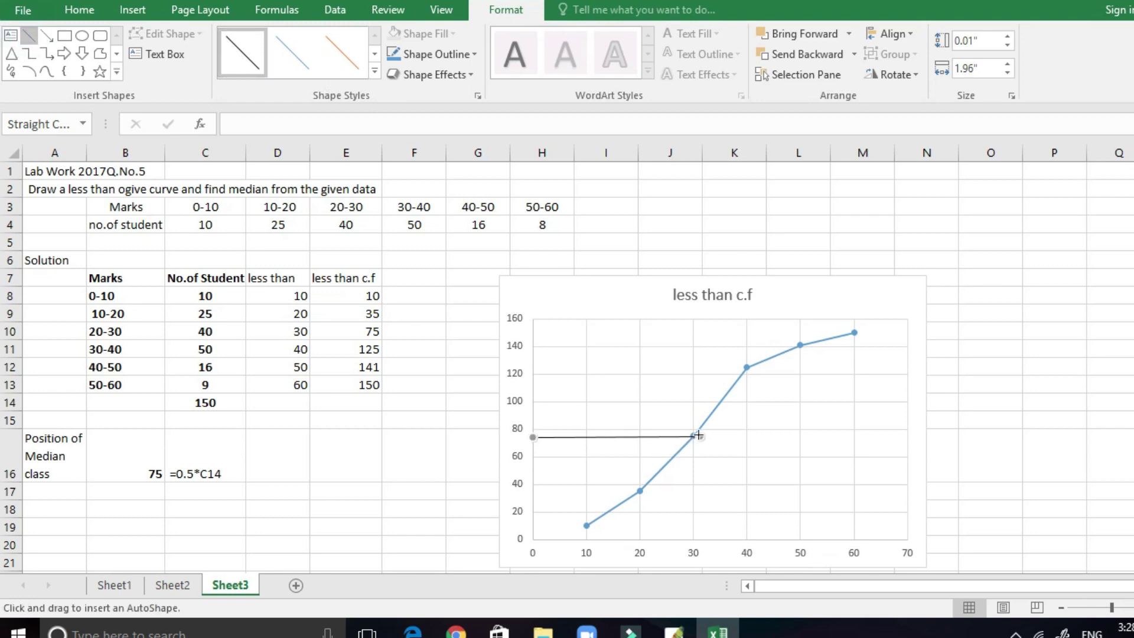
{"action": "left_click_drag", "start_coordinate": [695, 437], "coordinate": [694, 542]}
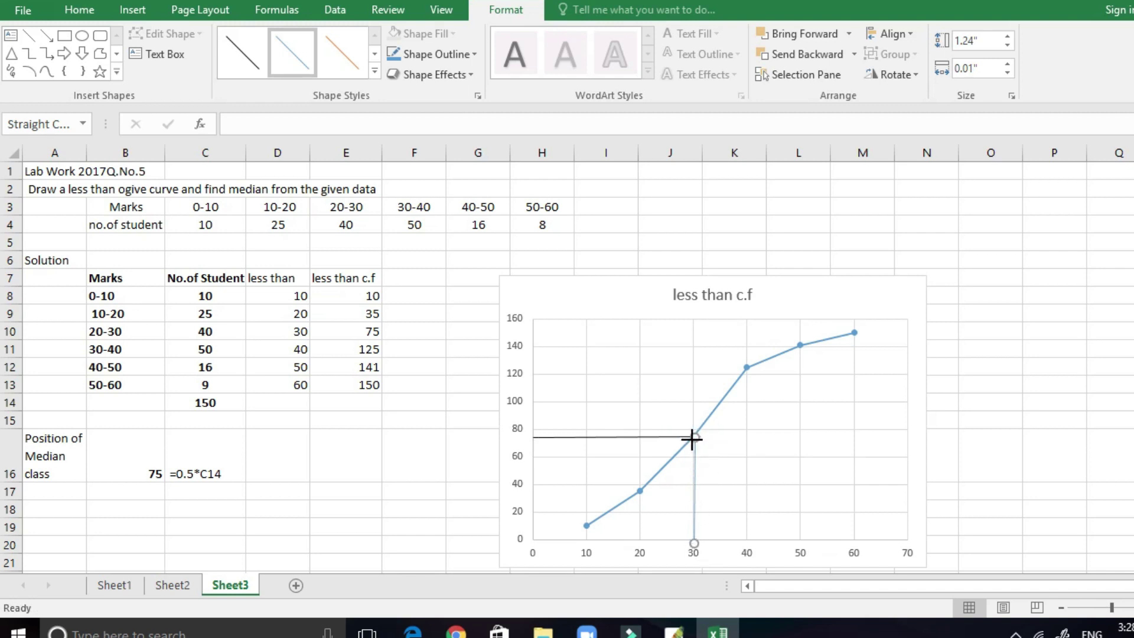
{"action": "left_click", "coordinate": [693, 439]}
{"action": "left_click_drag", "start_coordinate": [691, 440], "coordinate": [693, 443]}
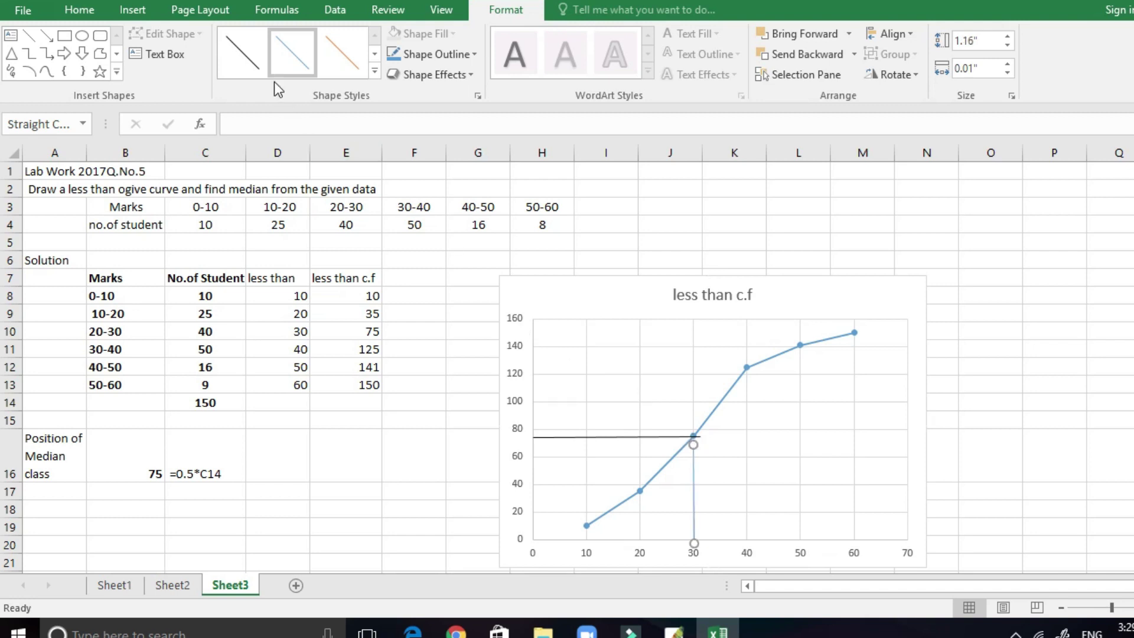
{"action": "left_click", "coordinate": [253, 57]}
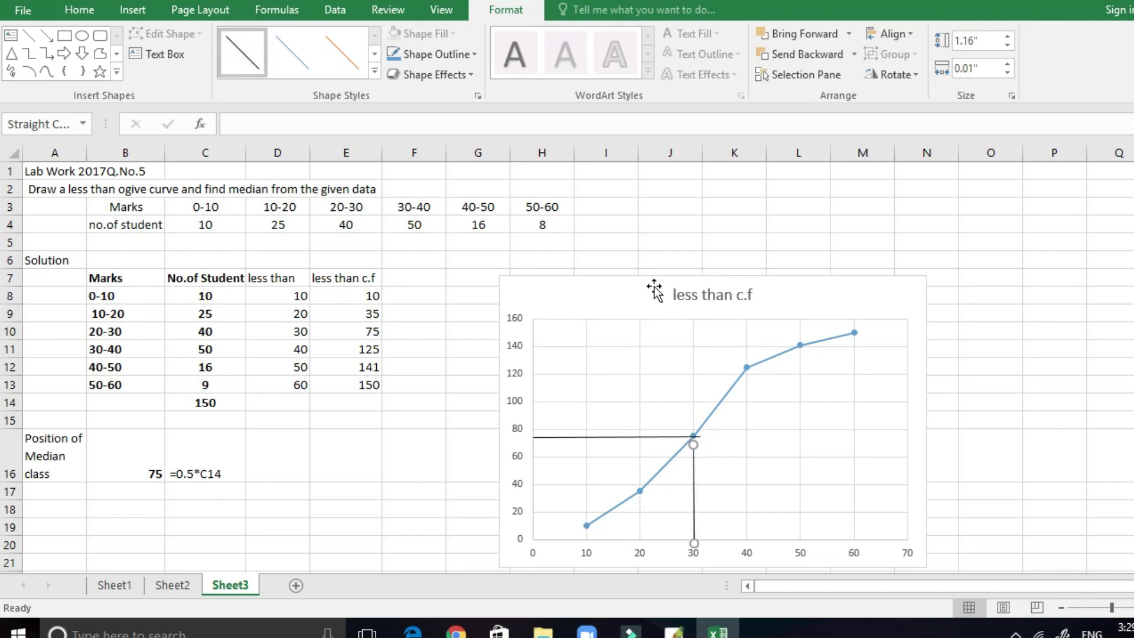
{"action": "left_click_drag", "start_coordinate": [694, 442], "coordinate": [694, 437]}
{"action": "left_click", "coordinate": [645, 438]}
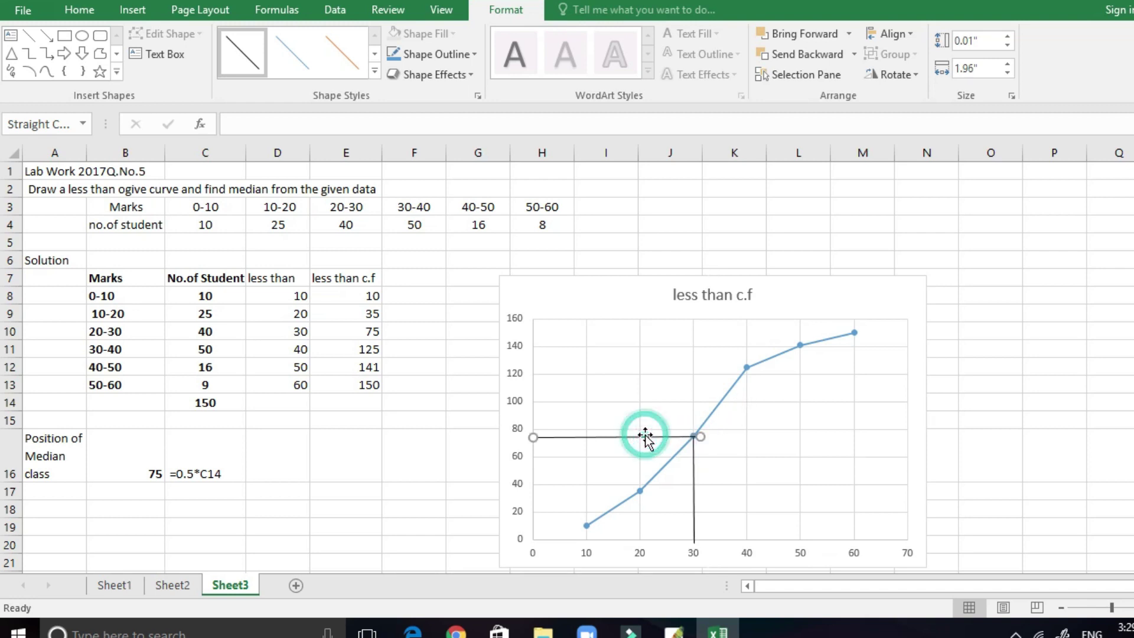
{"action": "left_click_drag", "start_coordinate": [701, 437], "coordinate": [698, 435]}
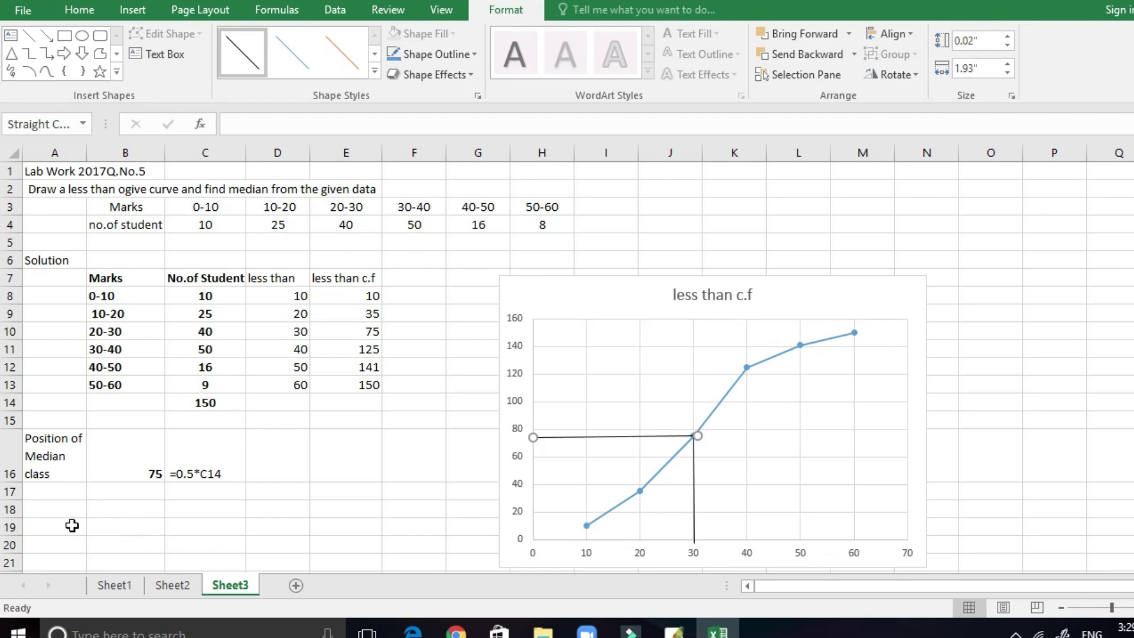
Type 'Hence , Median = 30(from graph)' in cell A19.
{"action": "left_click", "coordinate": [54, 523]}
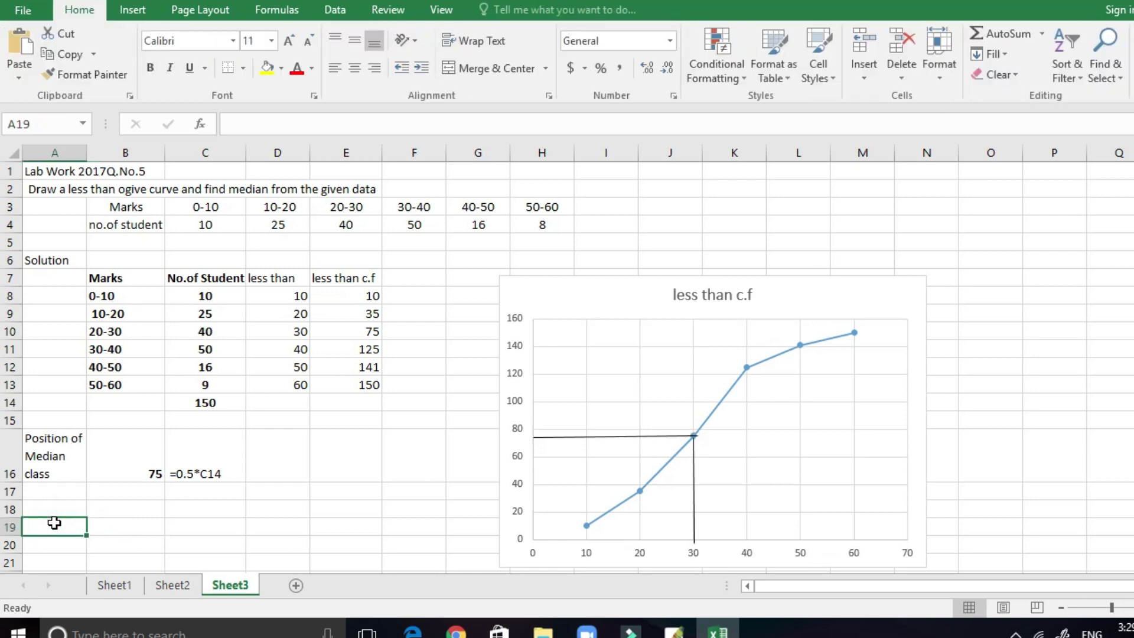
{"action": "type", "text": "Hen"}
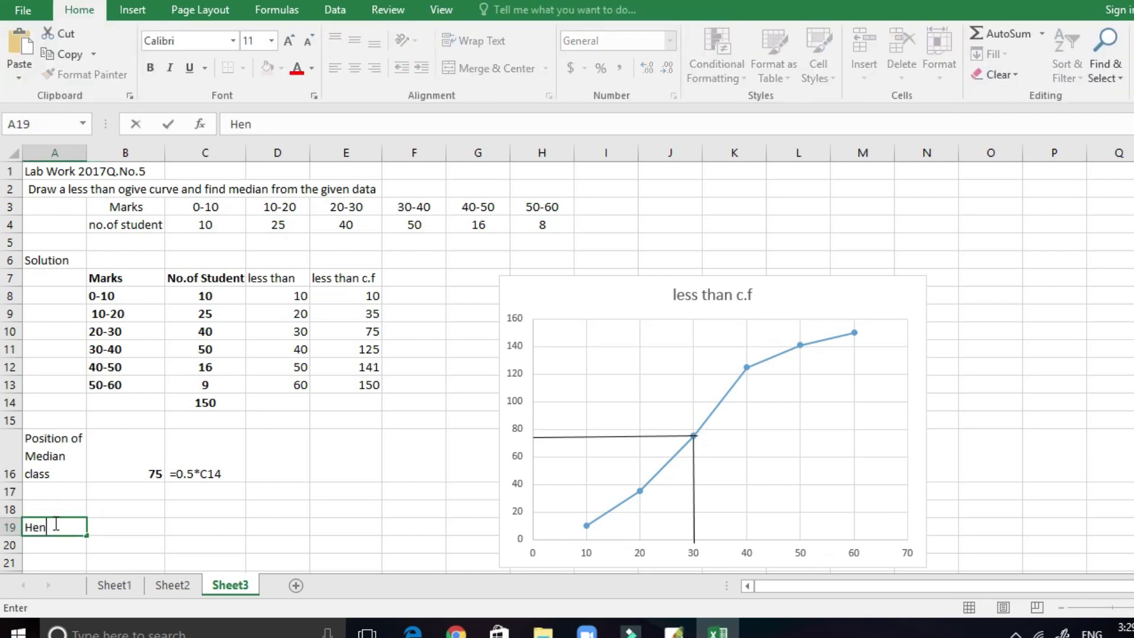
{"action": "type", "text": "ce ,"}
{"action": "type", "text": " Median "}
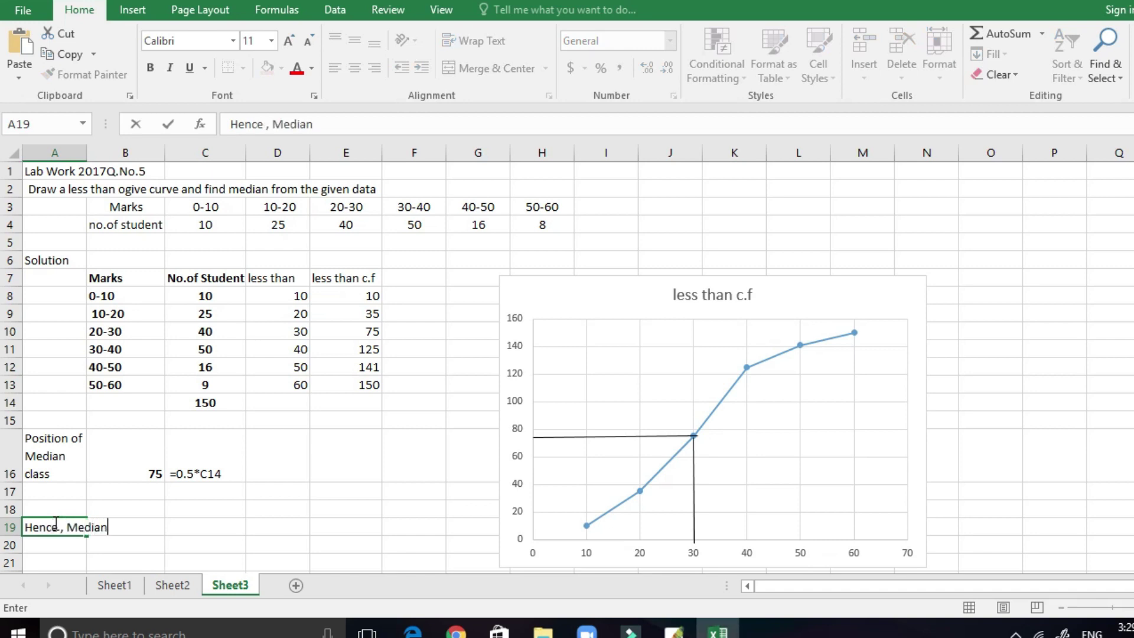
{"action": "type", "text": "= 30"}
{"action": "type", "text": "("}
{"action": "type", "text": "from g"}
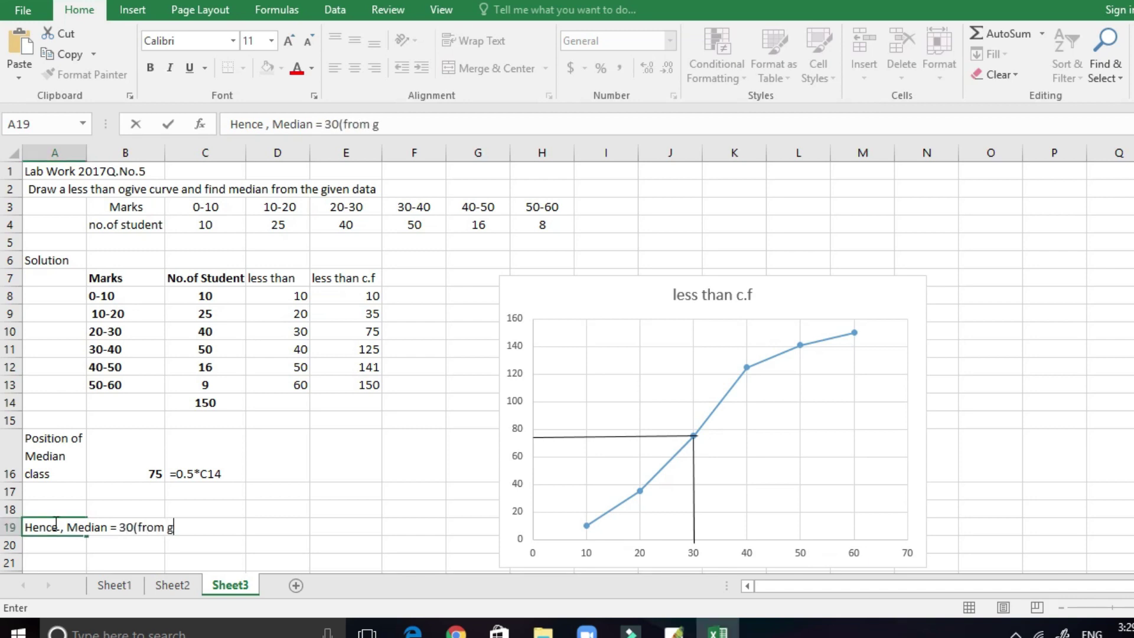
{"action": "type", "text": "raph"}
{"action": "type", "text": ")"}
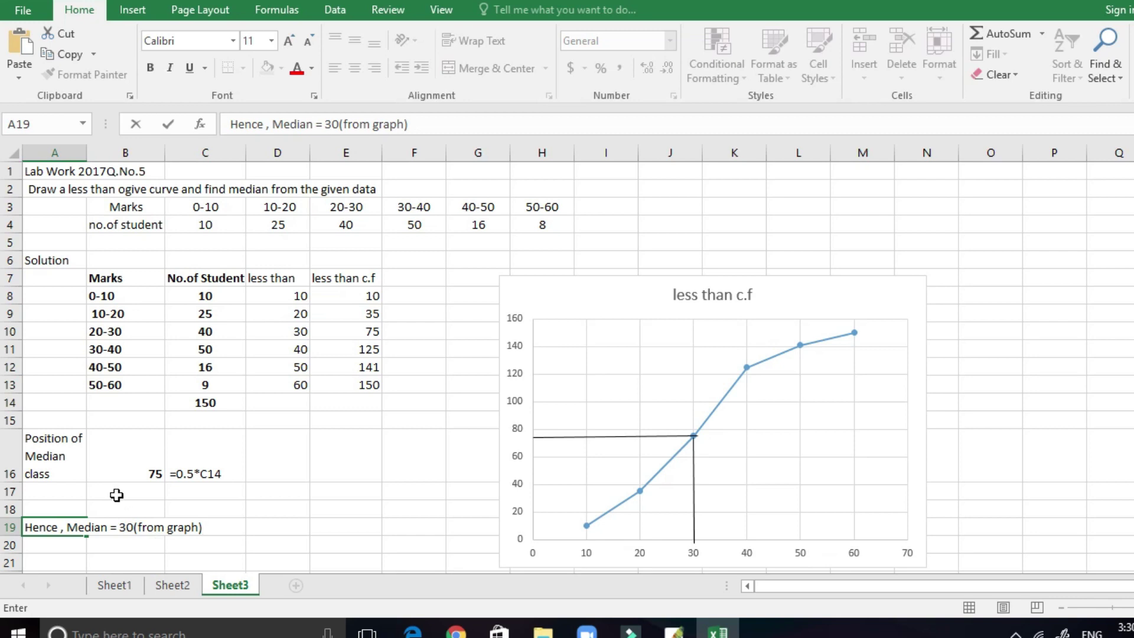
{"action": "left_click", "coordinate": [60, 492]}
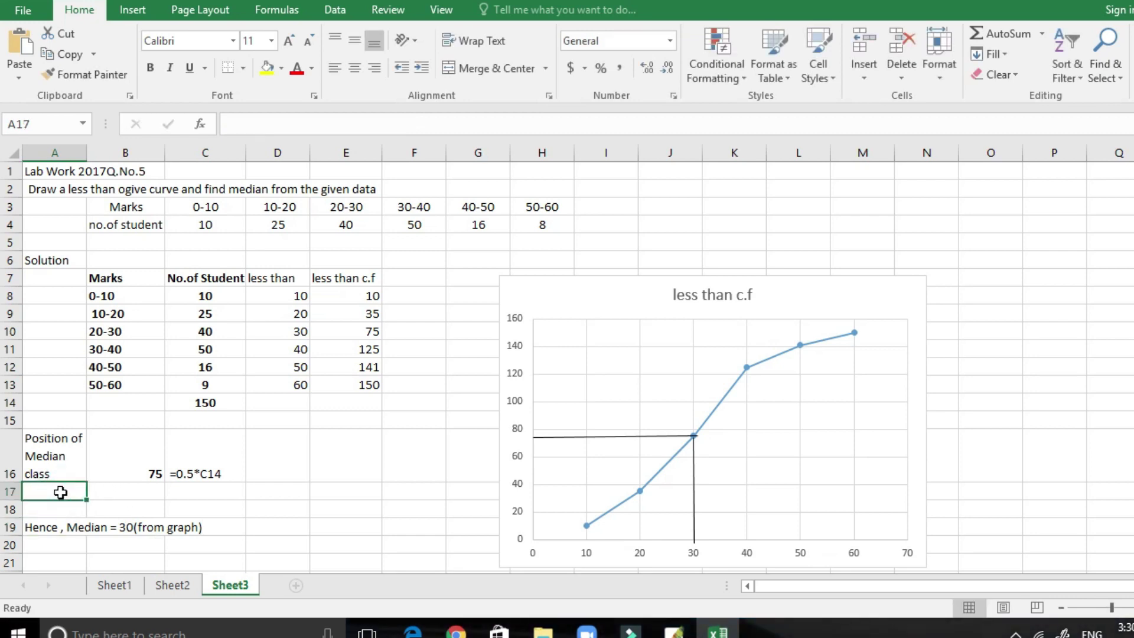
Label A17 'Median' and enter =20+(B16-E9)*10/C10 in B17, returning 30.
{"action": "type", "text": "Median"}
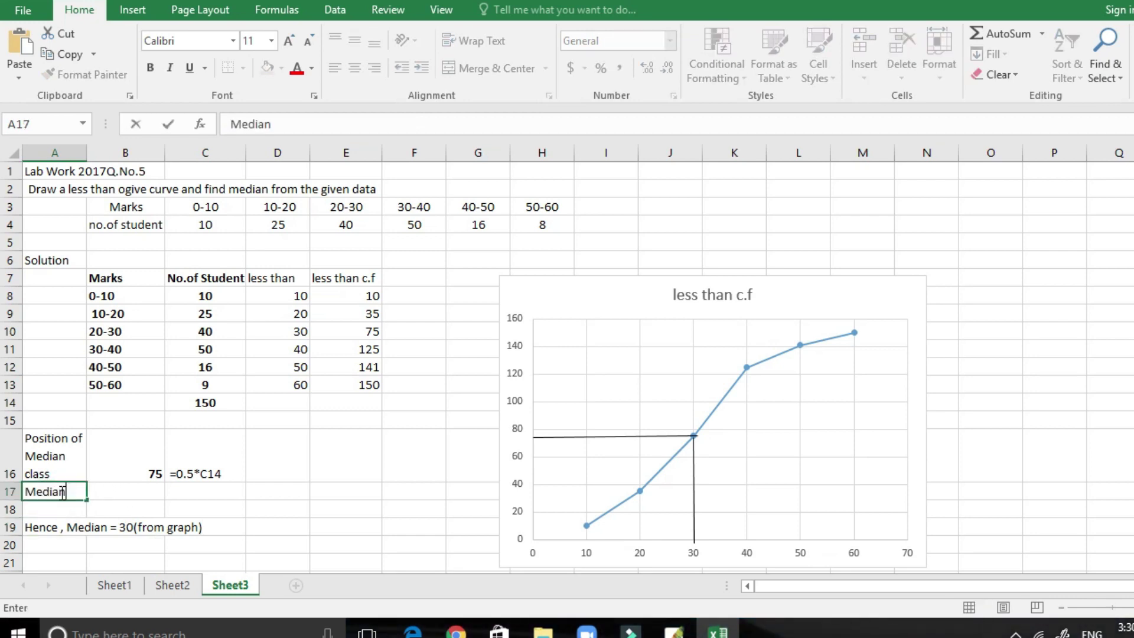
{"action": "key", "text": "Tab"}
{"action": "type", "text": "="}
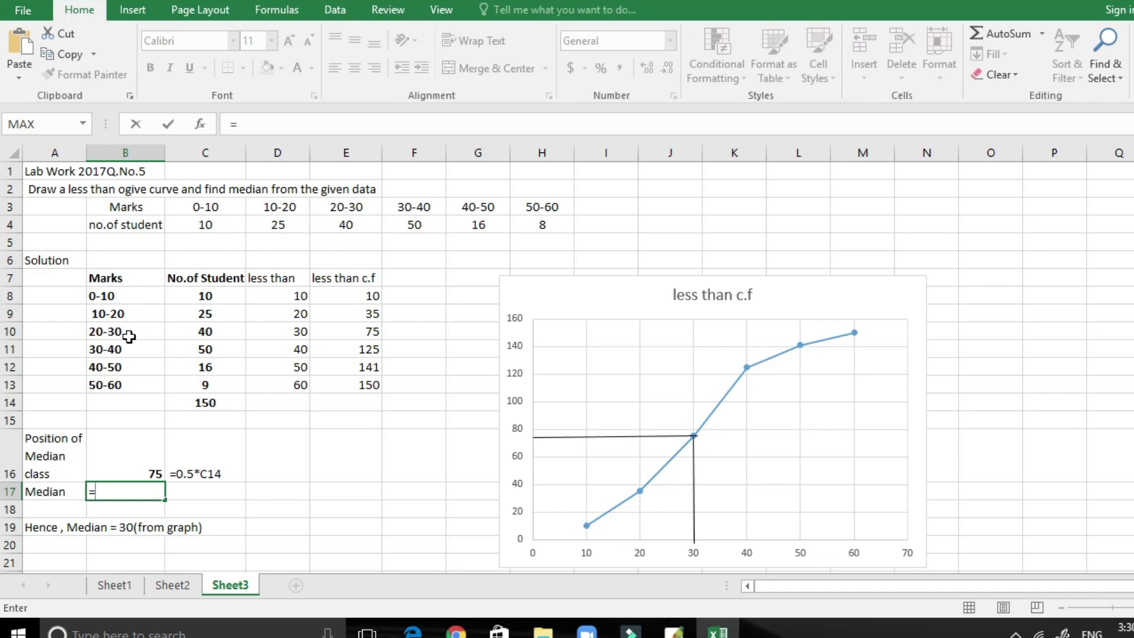
{"action": "type", "text": "20+"}
{"action": "type", "text": "("}
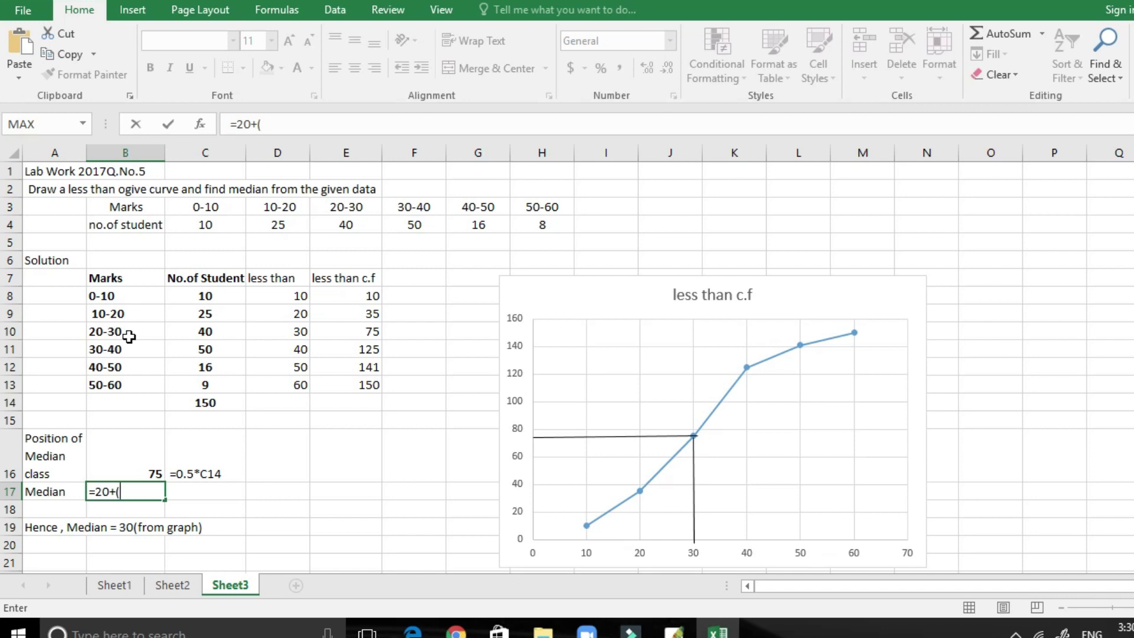
{"action": "left_click", "coordinate": [141, 461]}
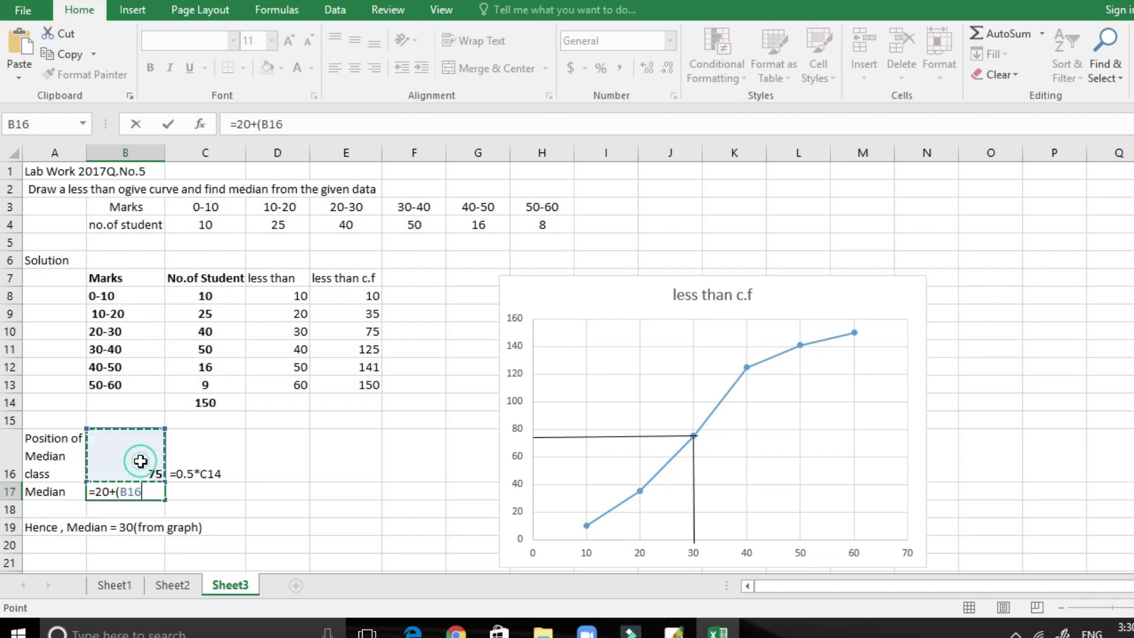
{"action": "type", "text": "-"}
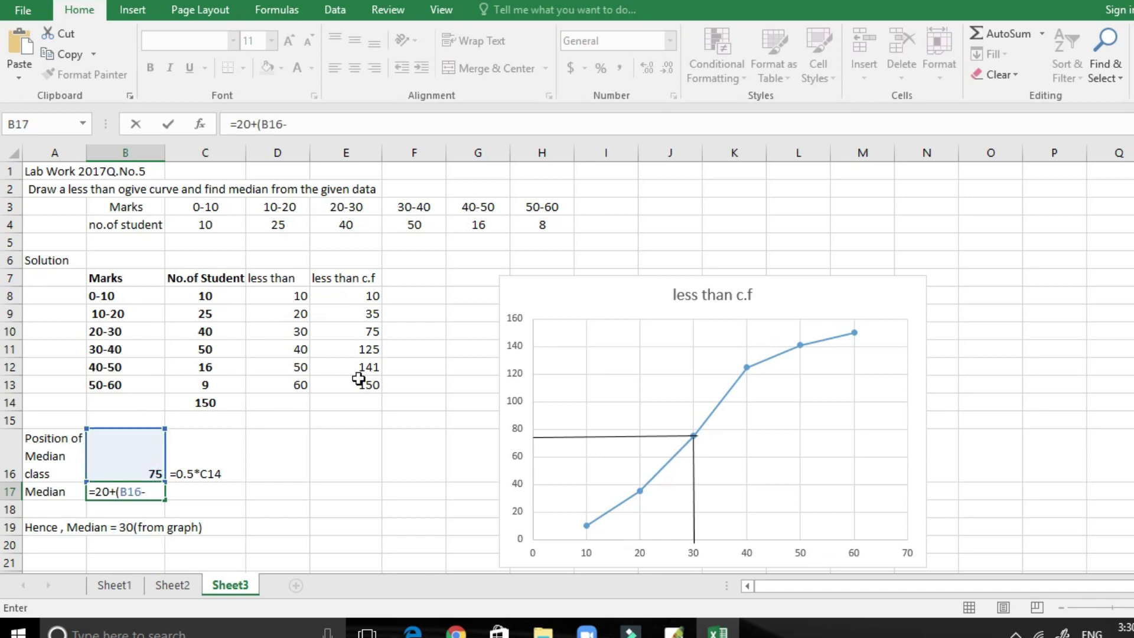
{"action": "left_click", "coordinate": [368, 316]}
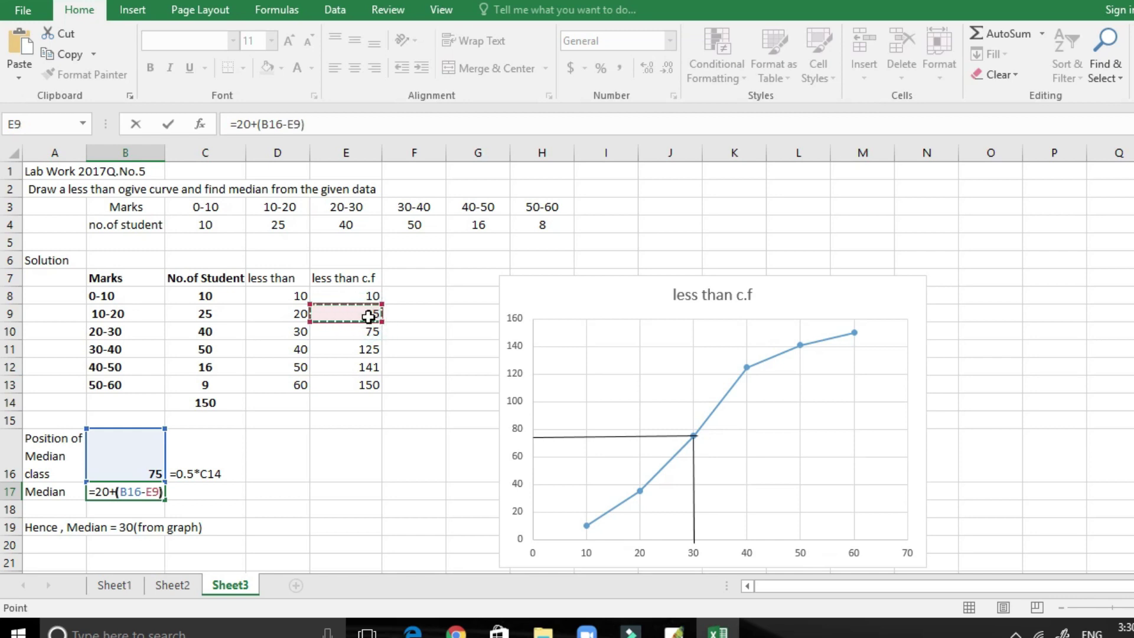
{"action": "type", "text": ")"}
{"action": "type", "text": "*"}
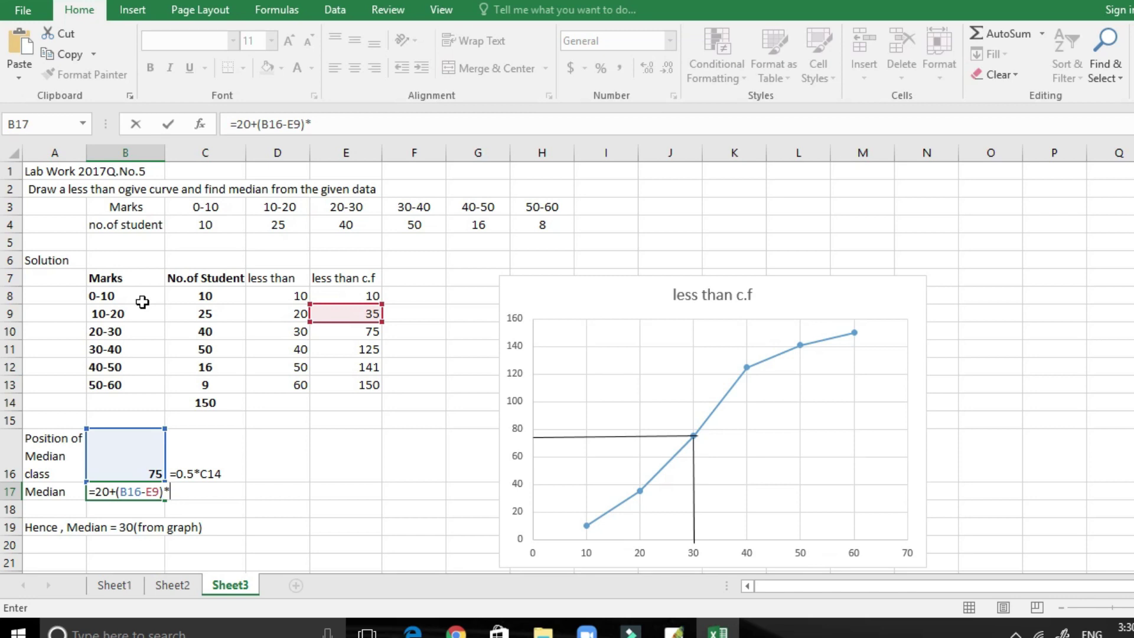
{"action": "type", "text": "10/"}
{"action": "left_click", "coordinate": [211, 334]}
{"action": "key", "text": "Return"}
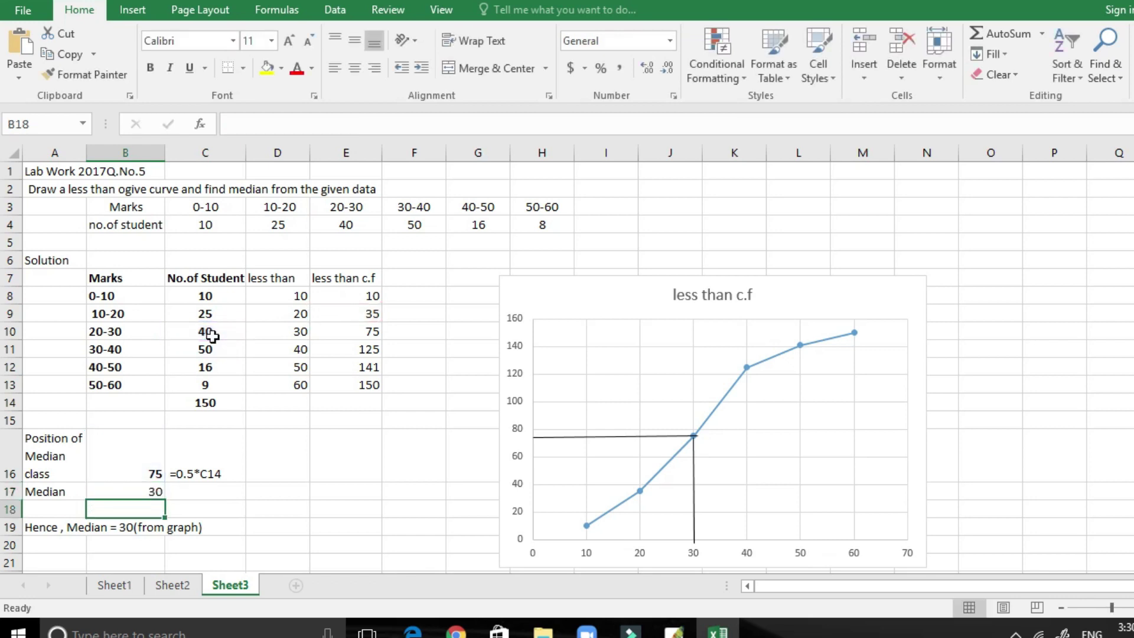
Review the B17 median formula in the formula bar, leaving it unchanged.
{"action": "left_click", "coordinate": [138, 491]}
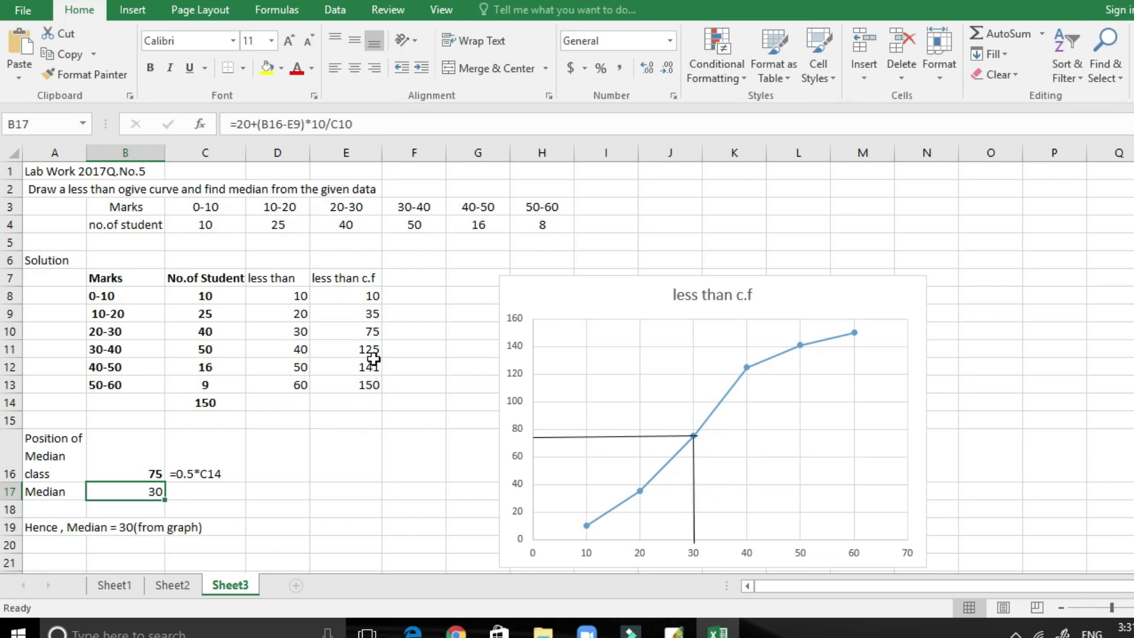
{"action": "left_click_drag", "start_coordinate": [366, 124], "coordinate": [188, 114]}
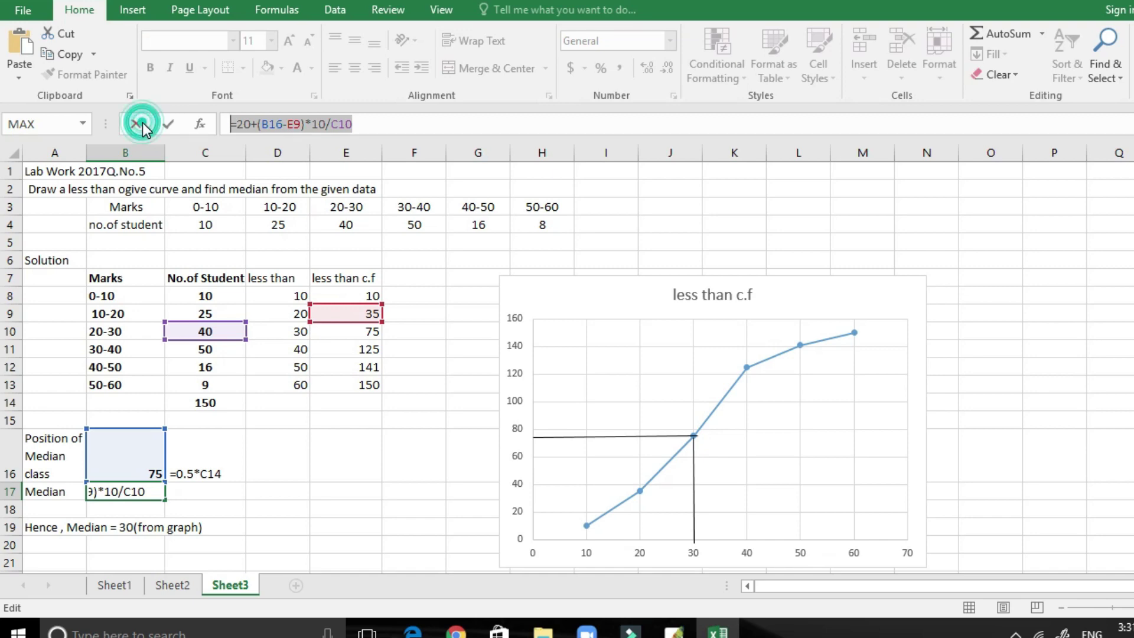
{"action": "left_click", "coordinate": [140, 123]}
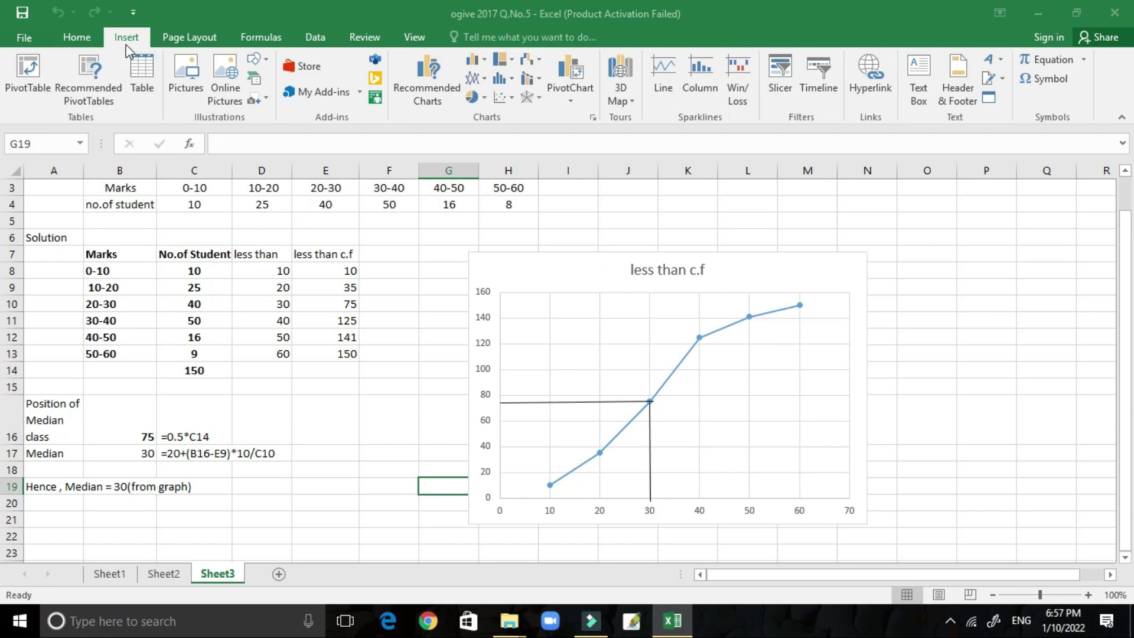
Insert a text box beside the chart containing the text "Md".
{"action": "left_click", "coordinate": [920, 76]}
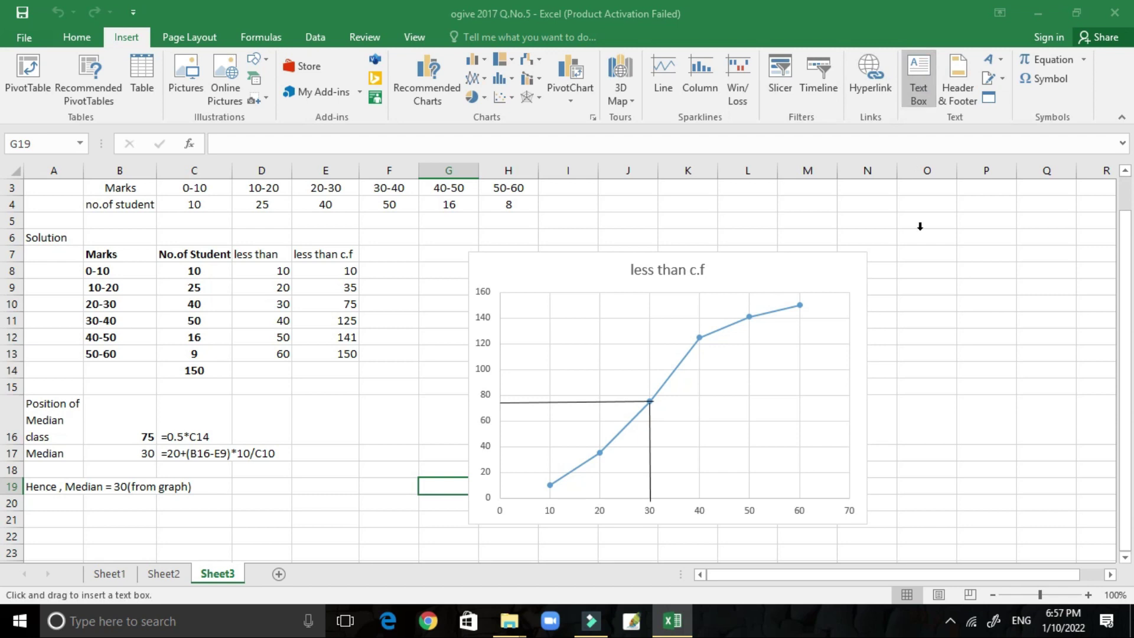
{"action": "left_click", "coordinate": [935, 370]}
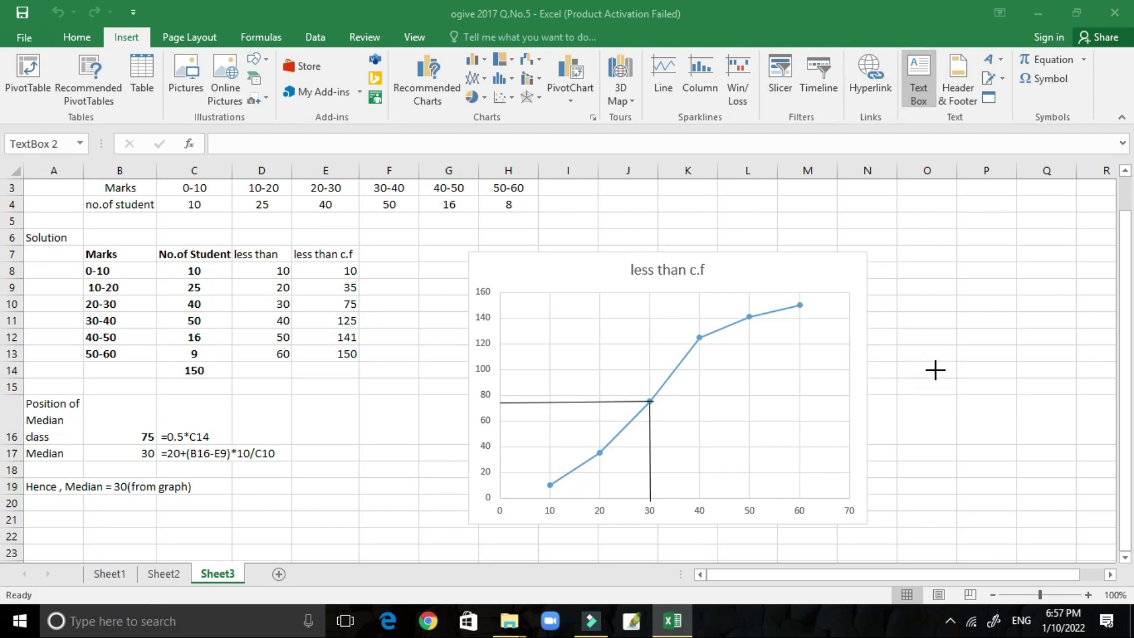
{"action": "left_click", "coordinate": [974, 397]}
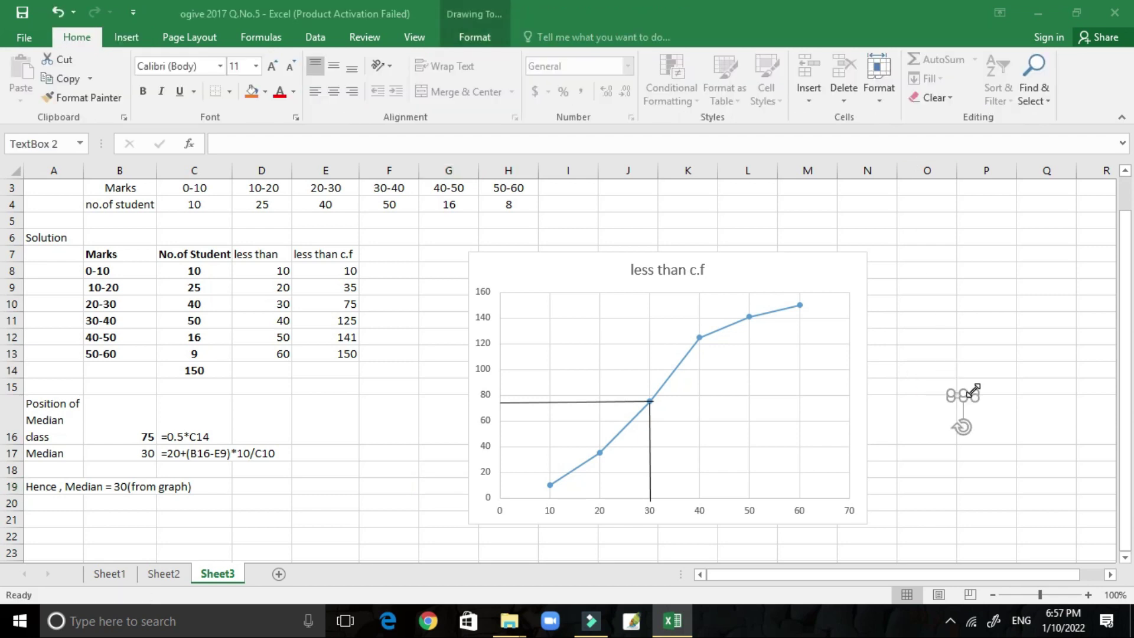
{"action": "type", "text": "M"}
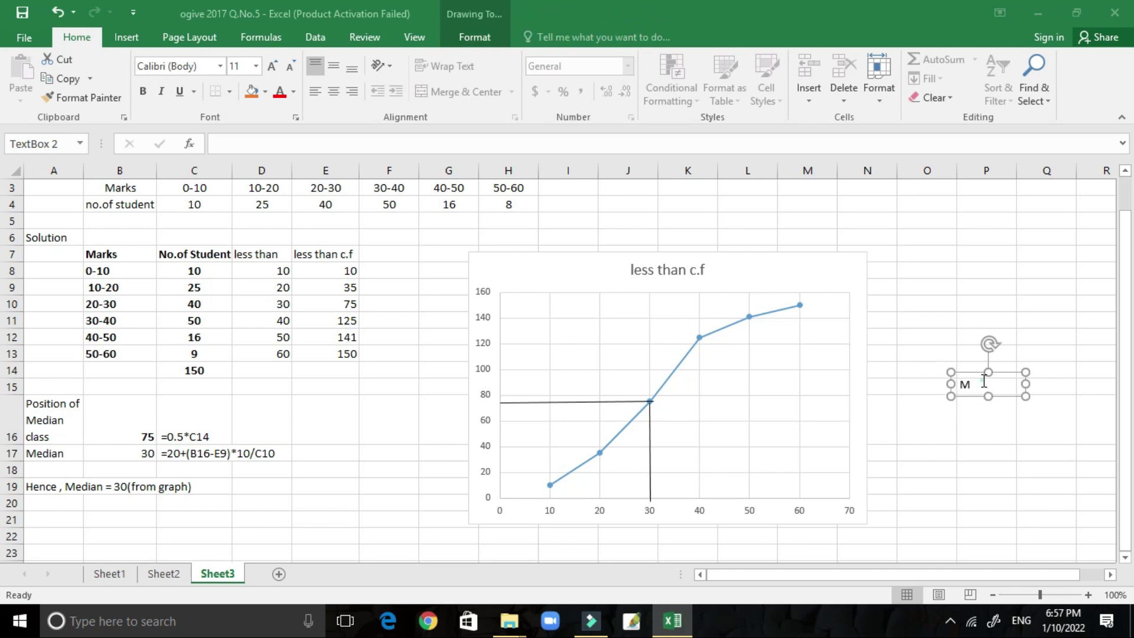
{"action": "left_click", "coordinate": [984, 381]}
{"action": "type", "text": "ed"}
{"action": "key", "text": "BackSpace"}
{"action": "key", "text": "BackSpace"}
{"action": "type", "text": "d"}
Format the letter d in "Md" as a subscript.
{"action": "left_click_drag", "start_coordinate": [978, 385], "coordinate": [971, 385]}
{"action": "left_click", "coordinate": [295, 119]}
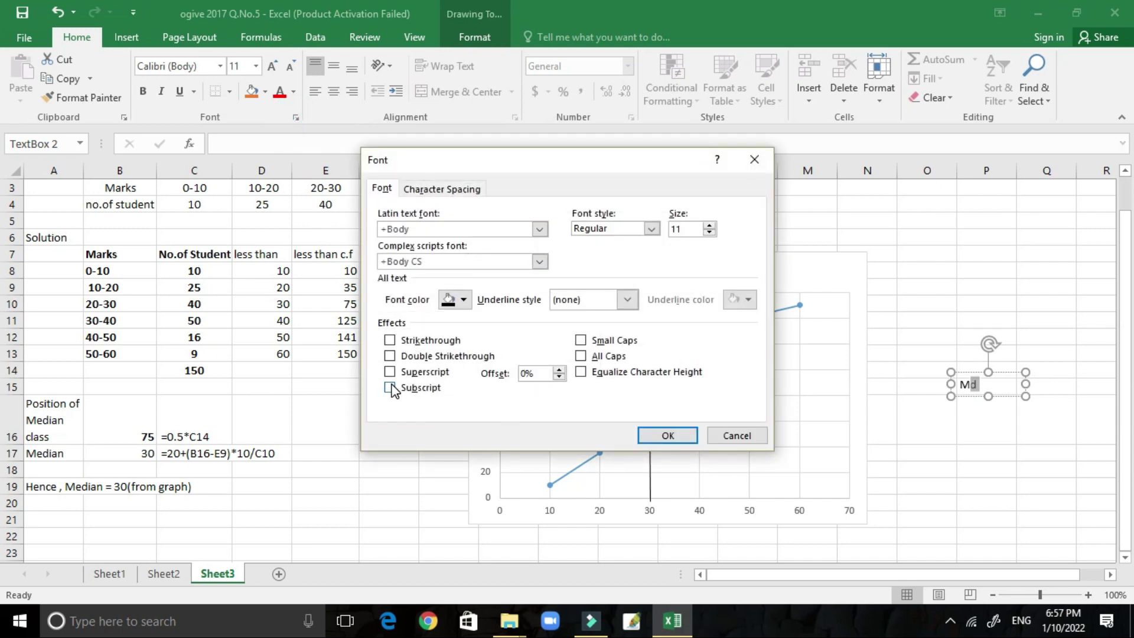
{"action": "left_click", "coordinate": [391, 388]}
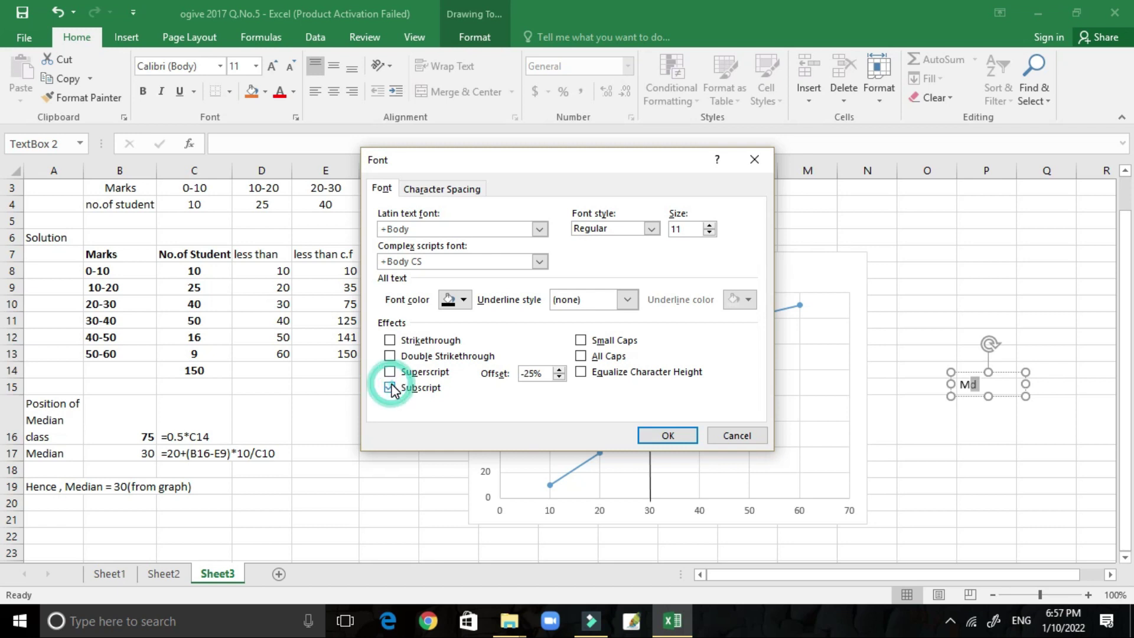
{"action": "left_click", "coordinate": [657, 437]}
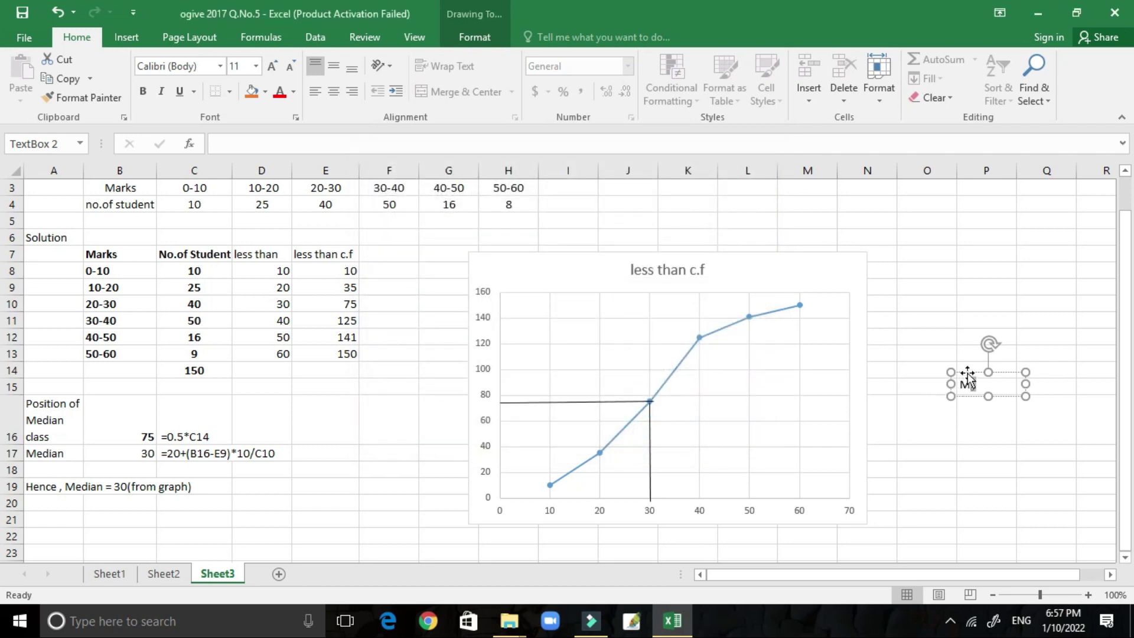
Set the Md label to font size 8 and place it under 30 on the x-axis.
{"action": "left_click_drag", "start_coordinate": [969, 373], "coordinate": [662, 492]}
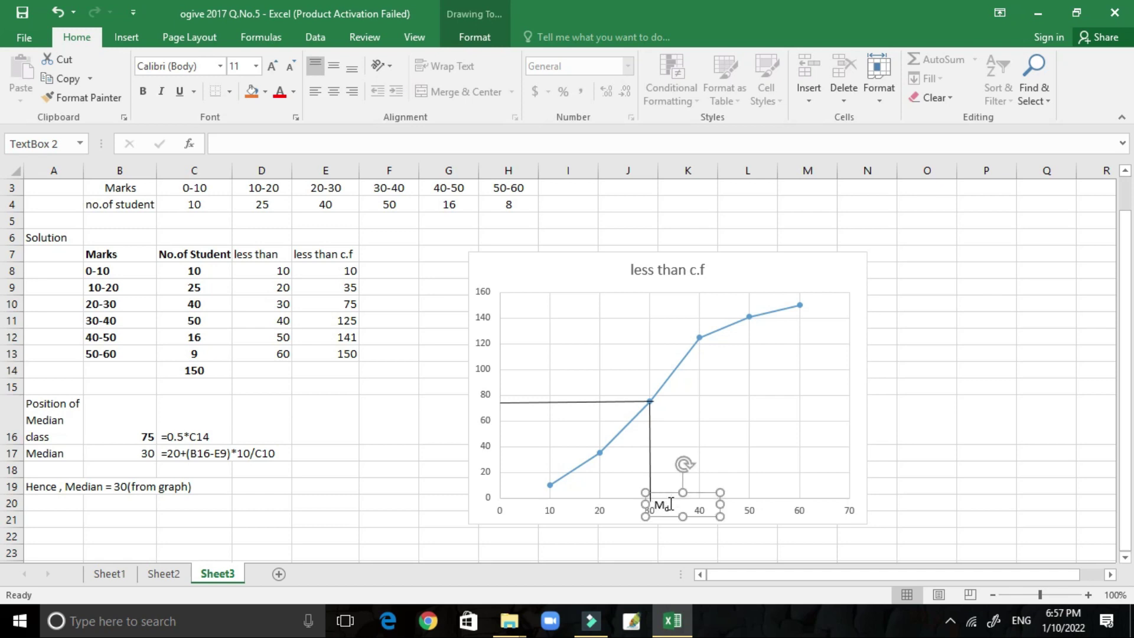
{"action": "double_click", "coordinate": [660, 503]}
{"action": "left_click", "coordinate": [256, 66]}
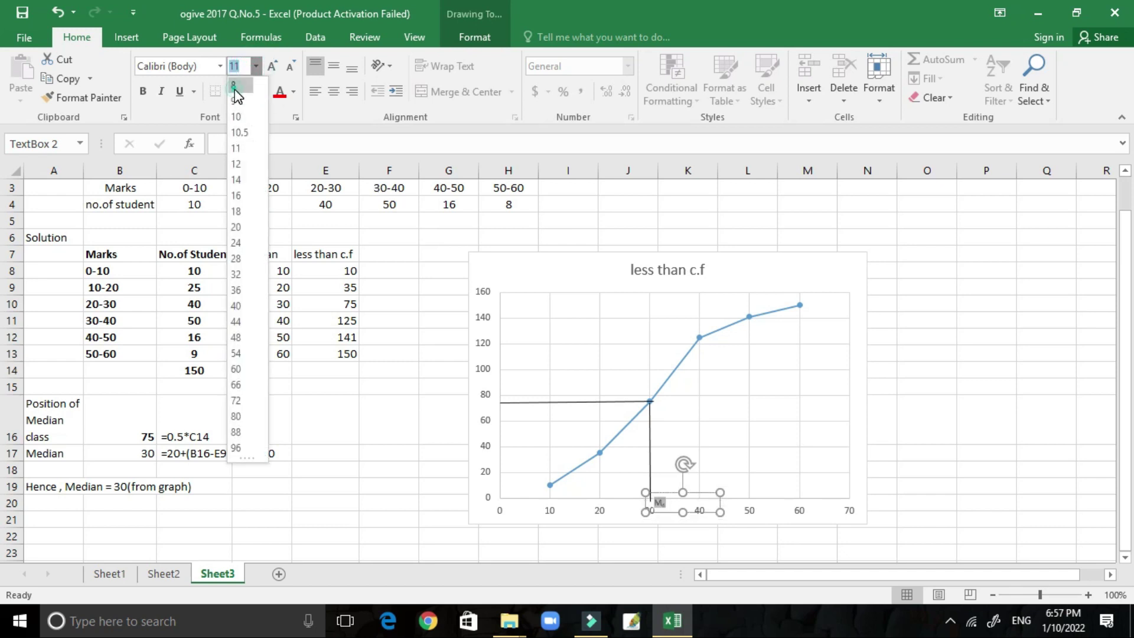
{"action": "left_click", "coordinate": [234, 85]}
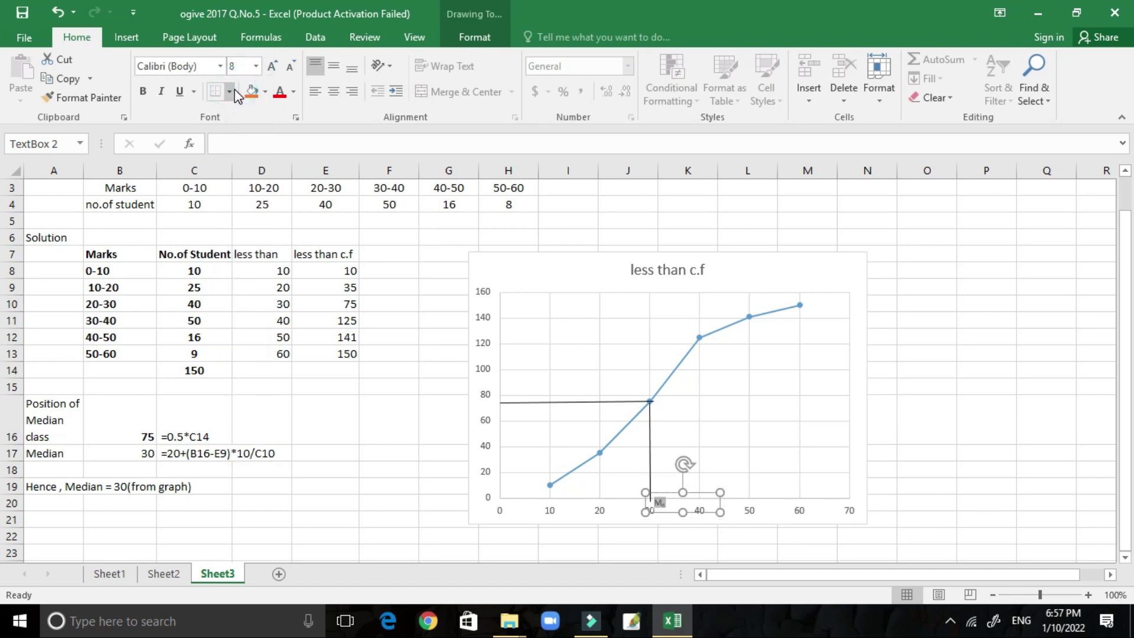
{"action": "left_click_drag", "start_coordinate": [664, 490], "coordinate": [663, 495]}
{"action": "left_click", "coordinate": [663, 496]}
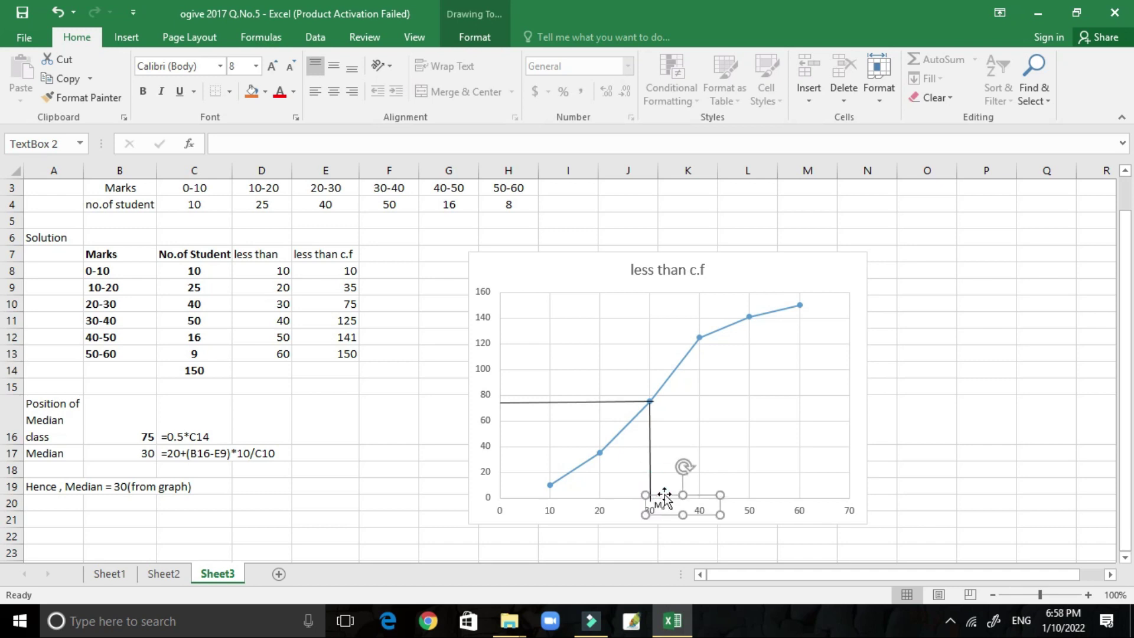
{"action": "left_click", "coordinate": [936, 369]}
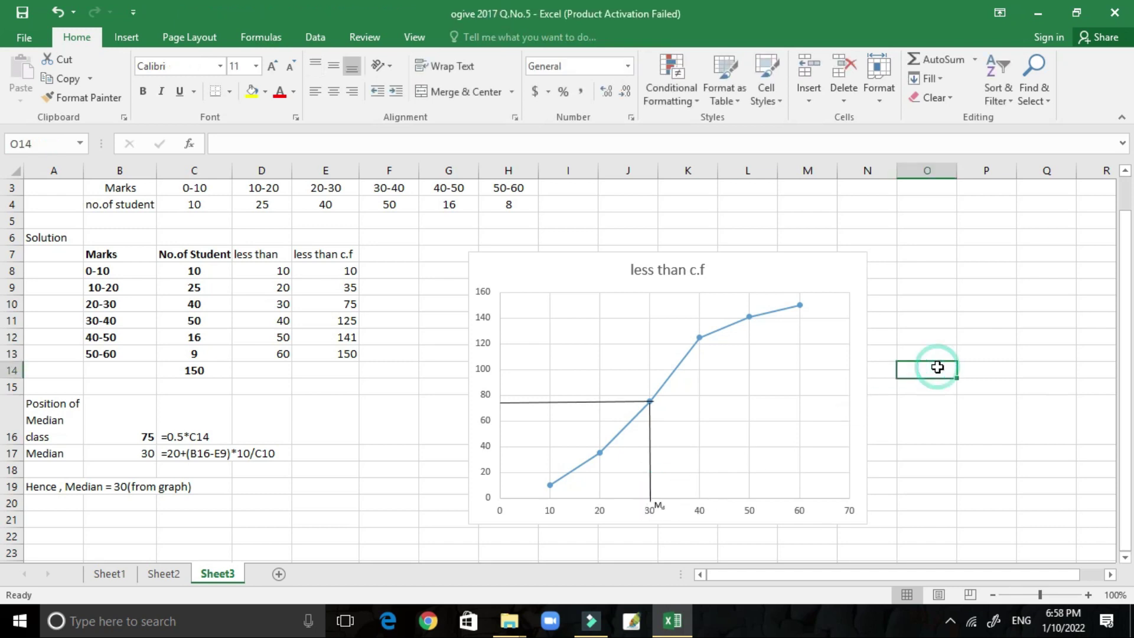